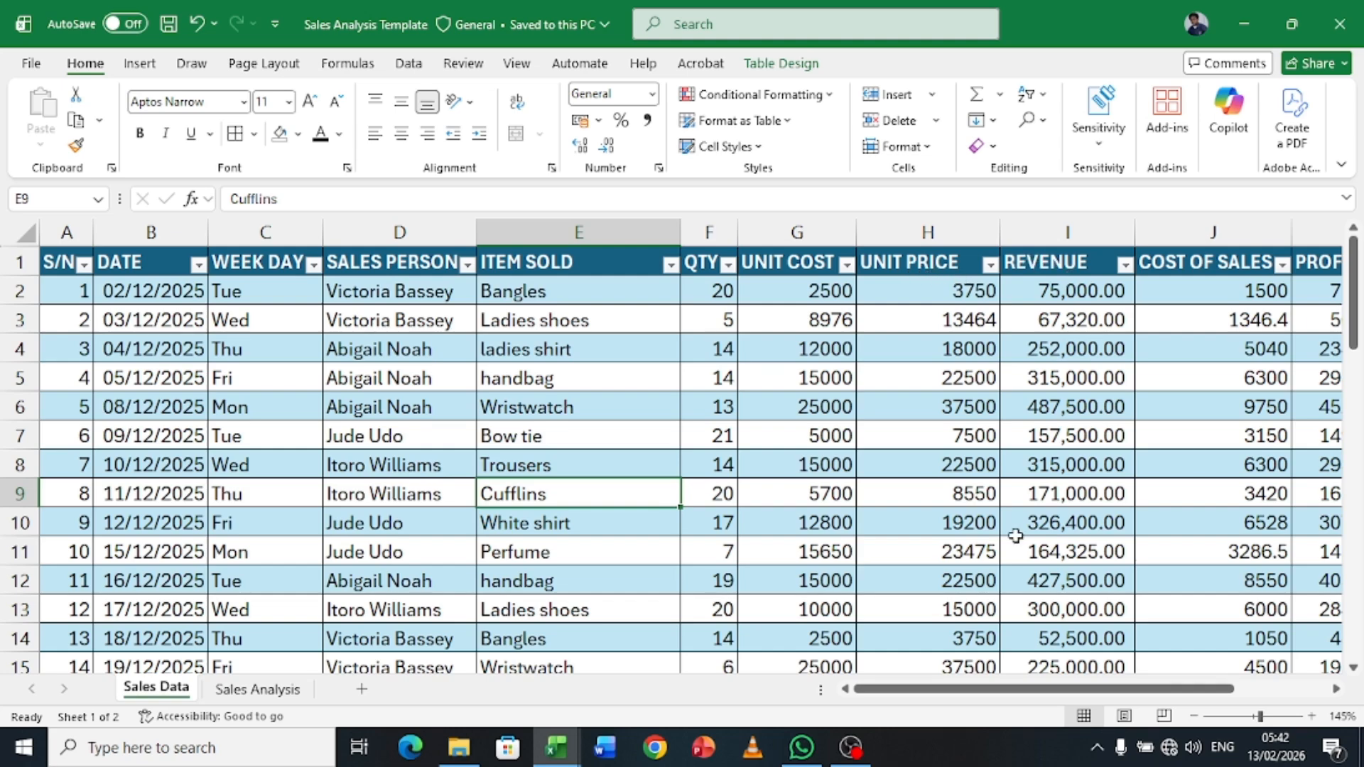
# Look across the columns of the finished sales table and switch to the Sales Template workbook.
pyautogui.moveTo(977, 688); pyautogui.dragTo(1106, 696)
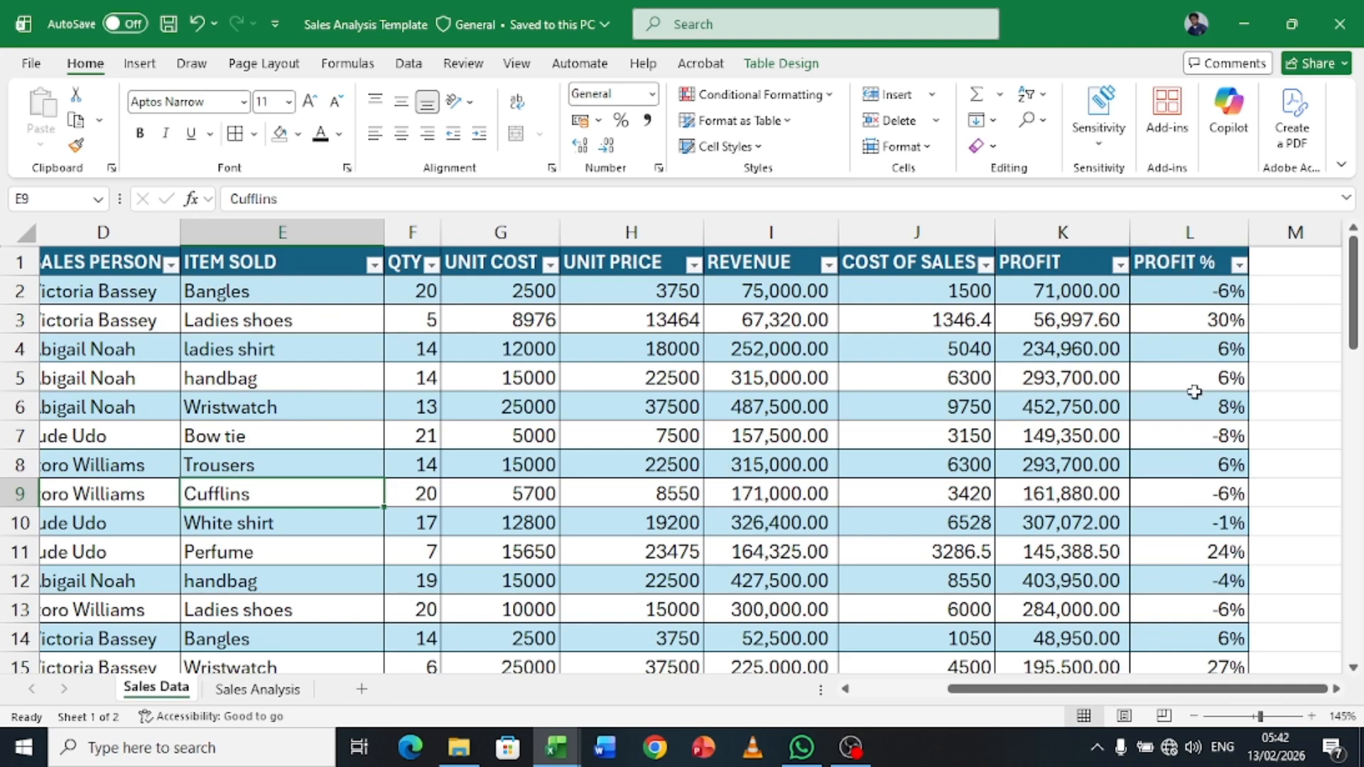
pyautogui.moveTo(1056, 689); pyautogui.dragTo(900, 702)
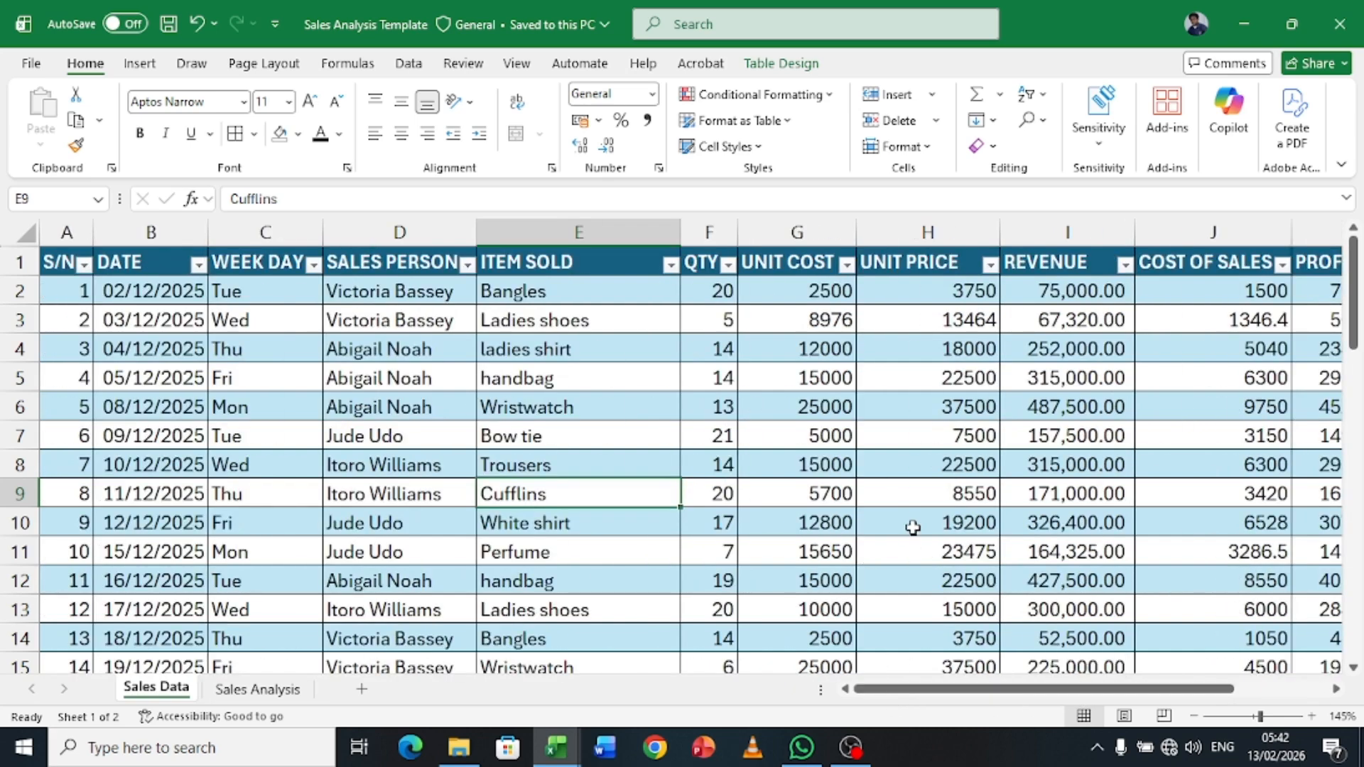
pyautogui.hotkey('alt', 'Tab')
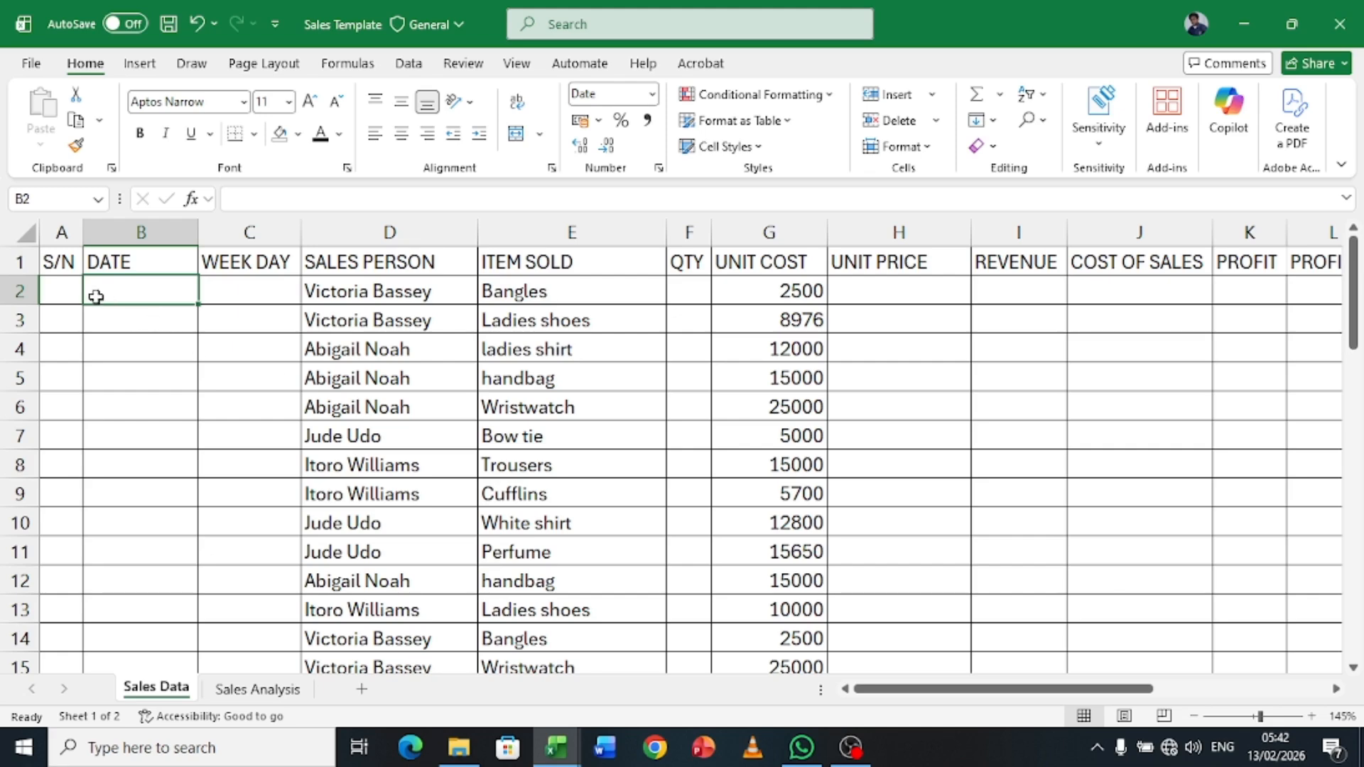
# Enter 1 as the first serial number in cell A2 of the S/N column.
pyautogui.click(71, 291)
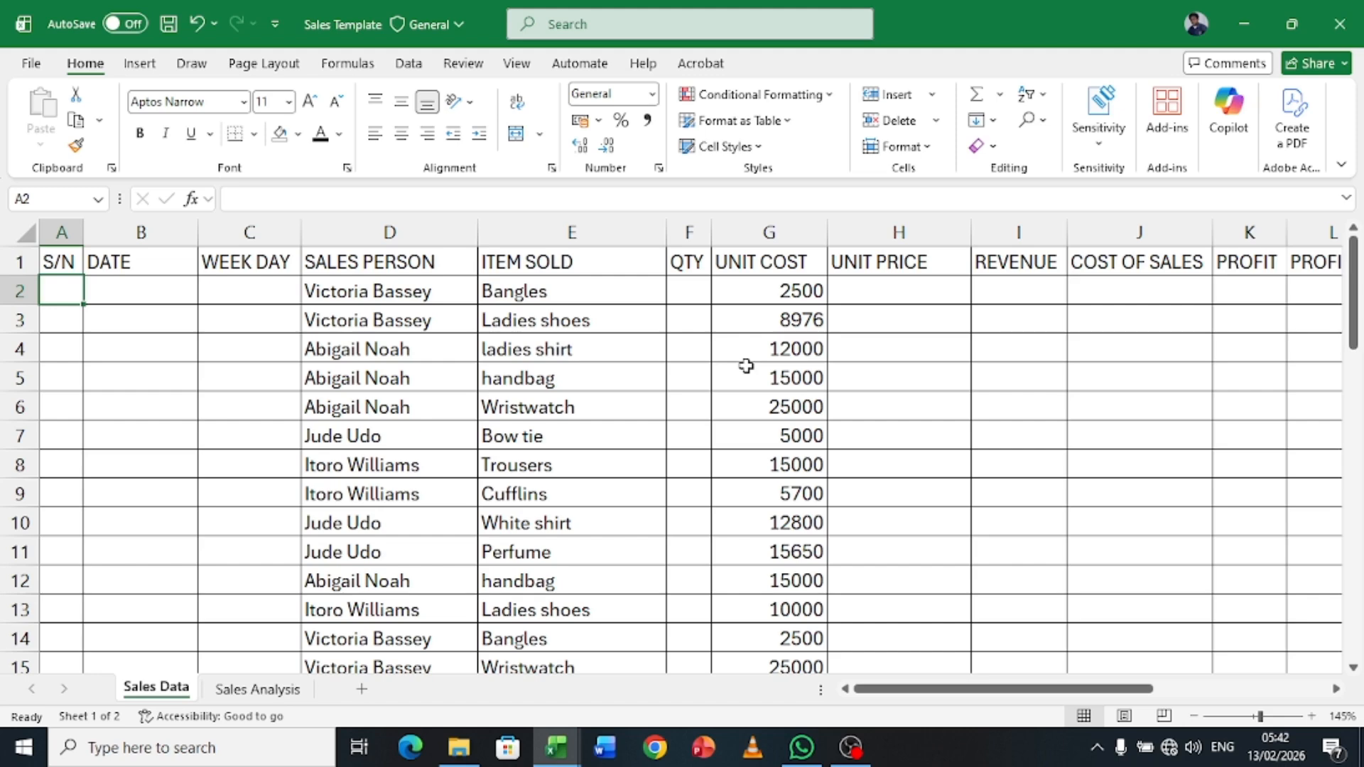
pyautogui.write('1')
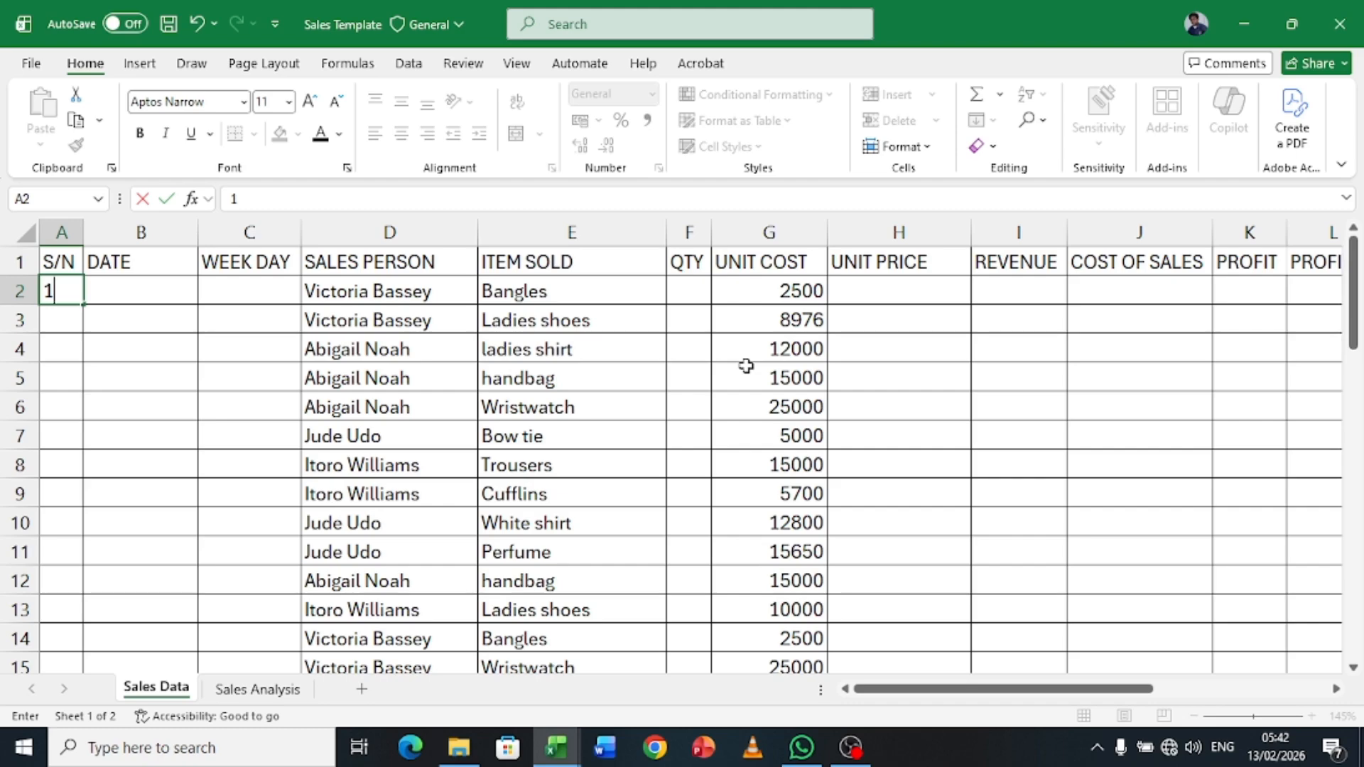
pyautogui.hotkey('ctrl', 'Return')
pyautogui.scroll(-14, 76, 415)
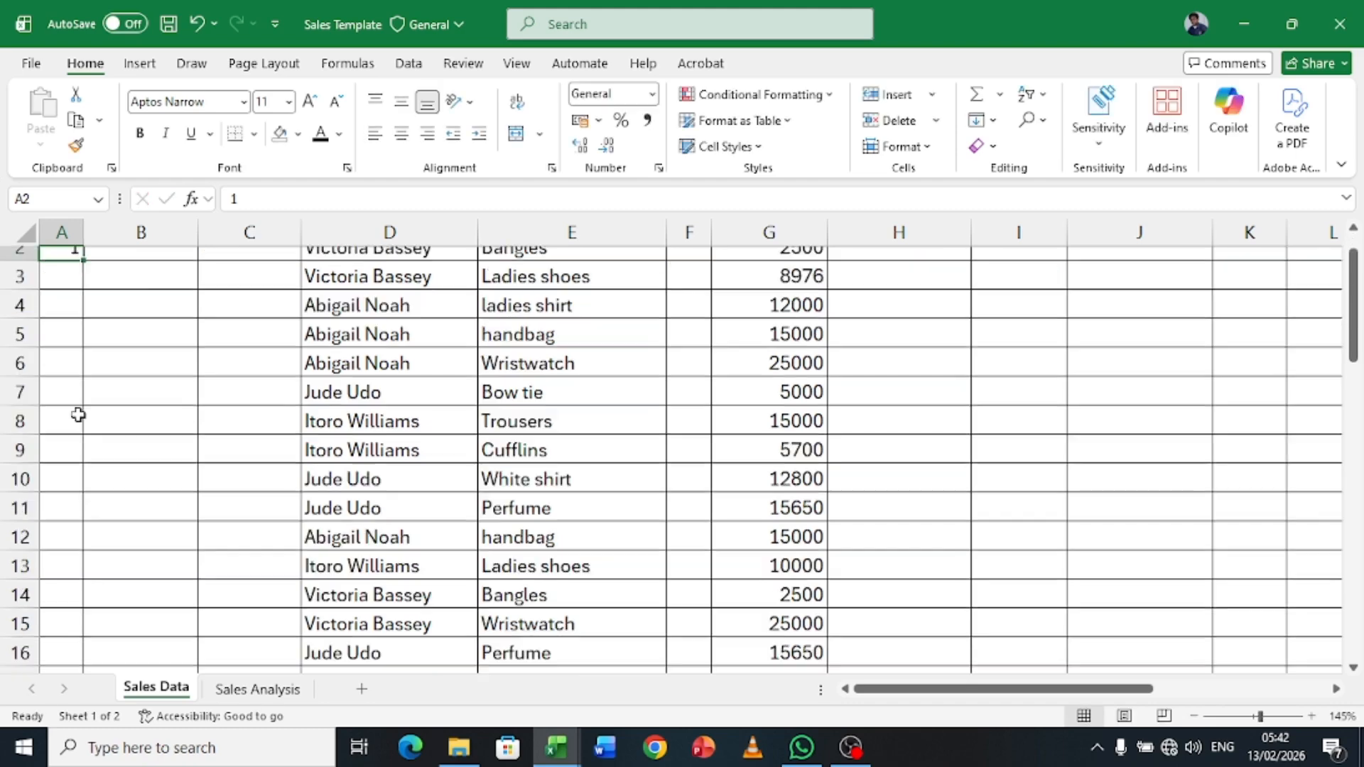
pyautogui.scroll(14, 76, 416)
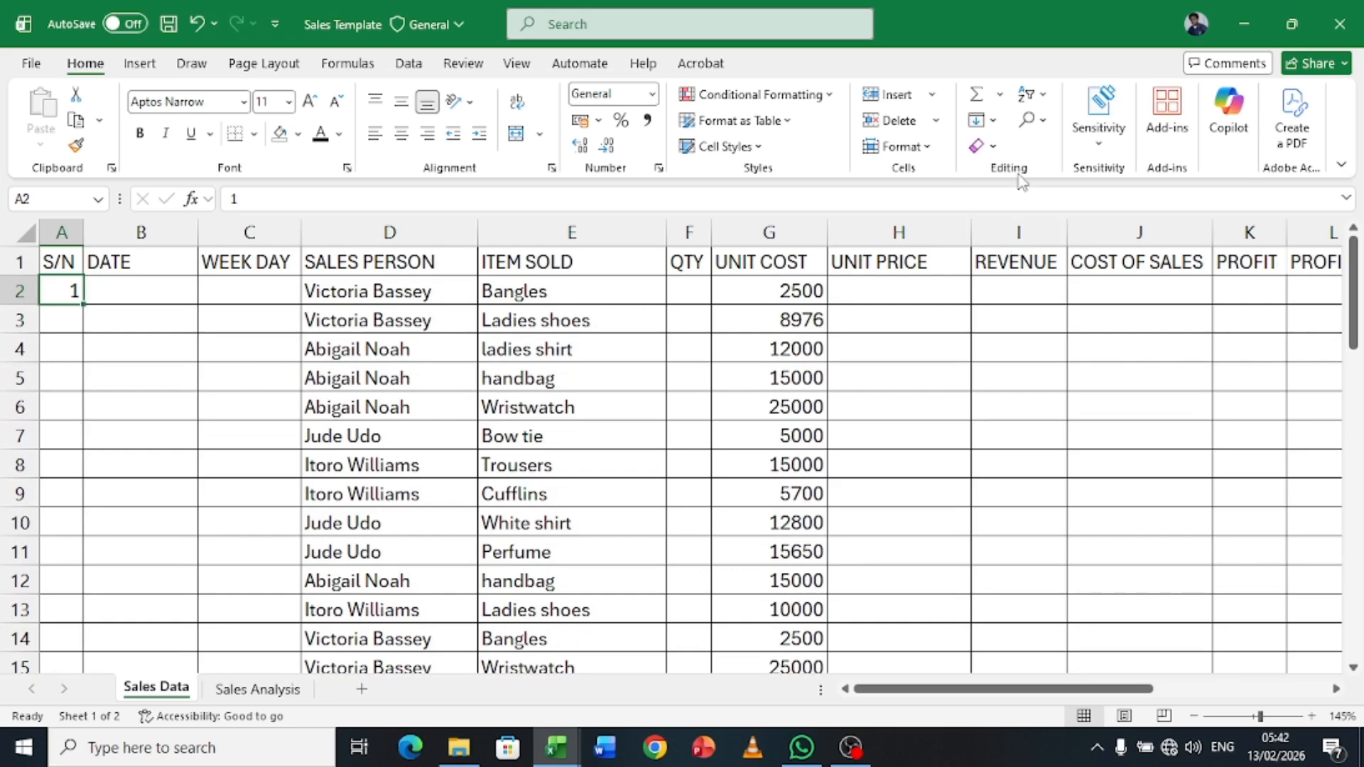
# Fill the S/N column downward from A2 with a linear series, step value 1 and stop value 50.
pyautogui.click(993, 121)
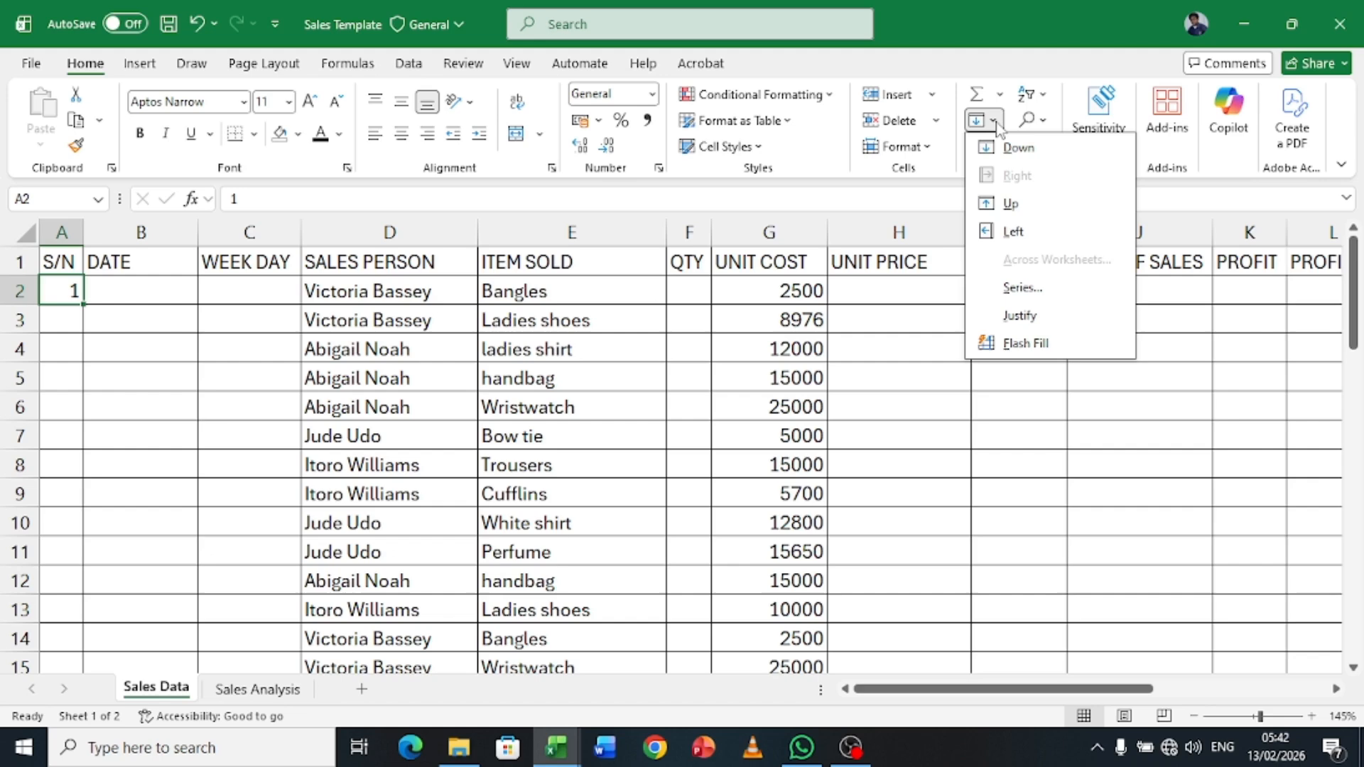
pyautogui.click(1023, 287)
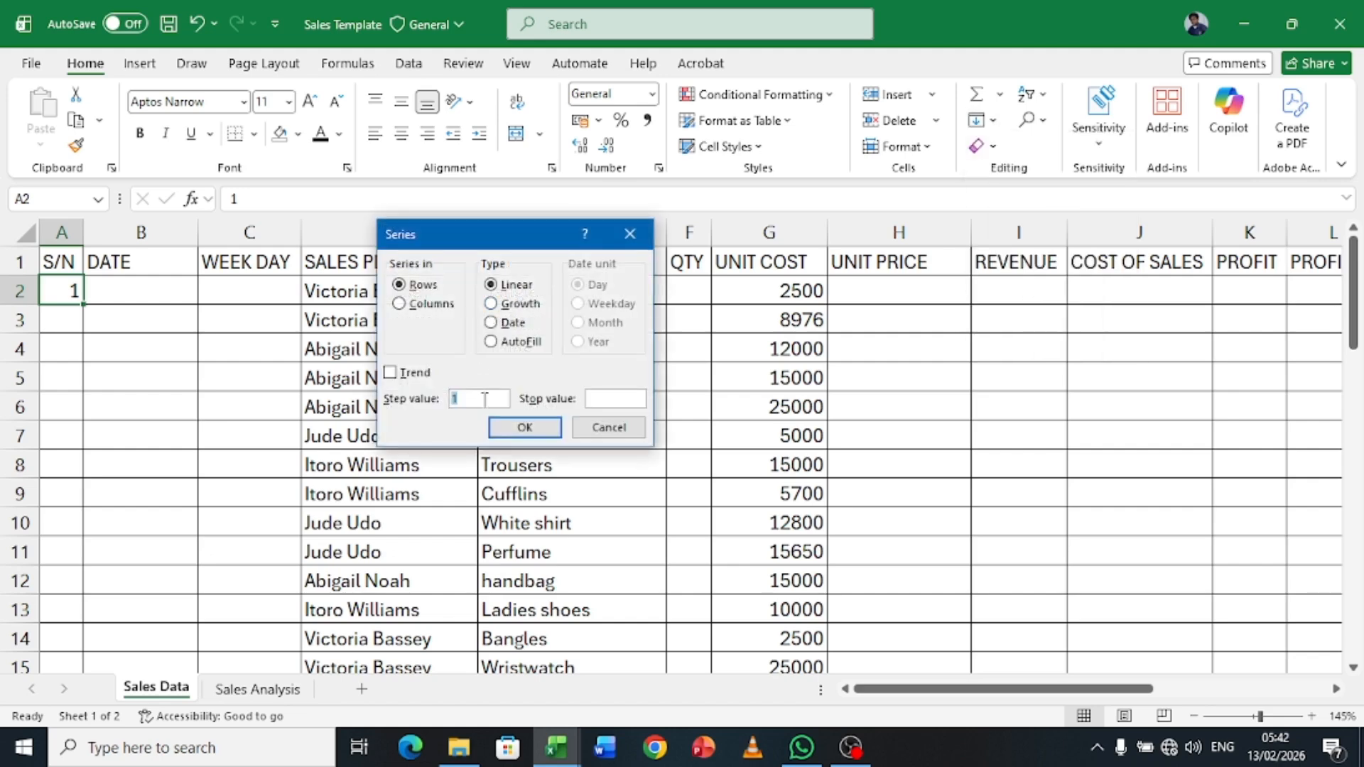
pyautogui.click(399, 304)
pyautogui.click(614, 398)
pyautogui.write('100')
pyautogui.press('Return')
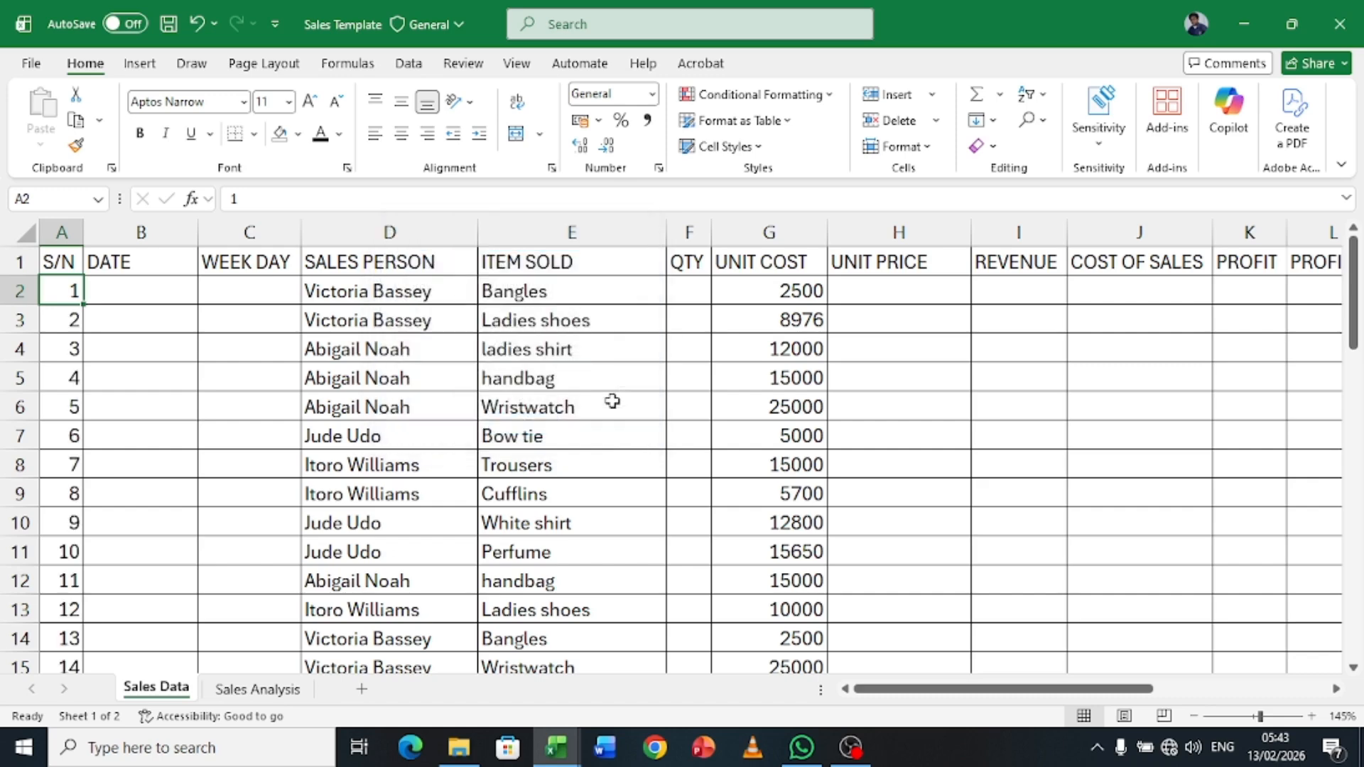
# Enter 02/12/2025 as the first date in cell B2 of the DATE column.
pyautogui.click(125, 293)
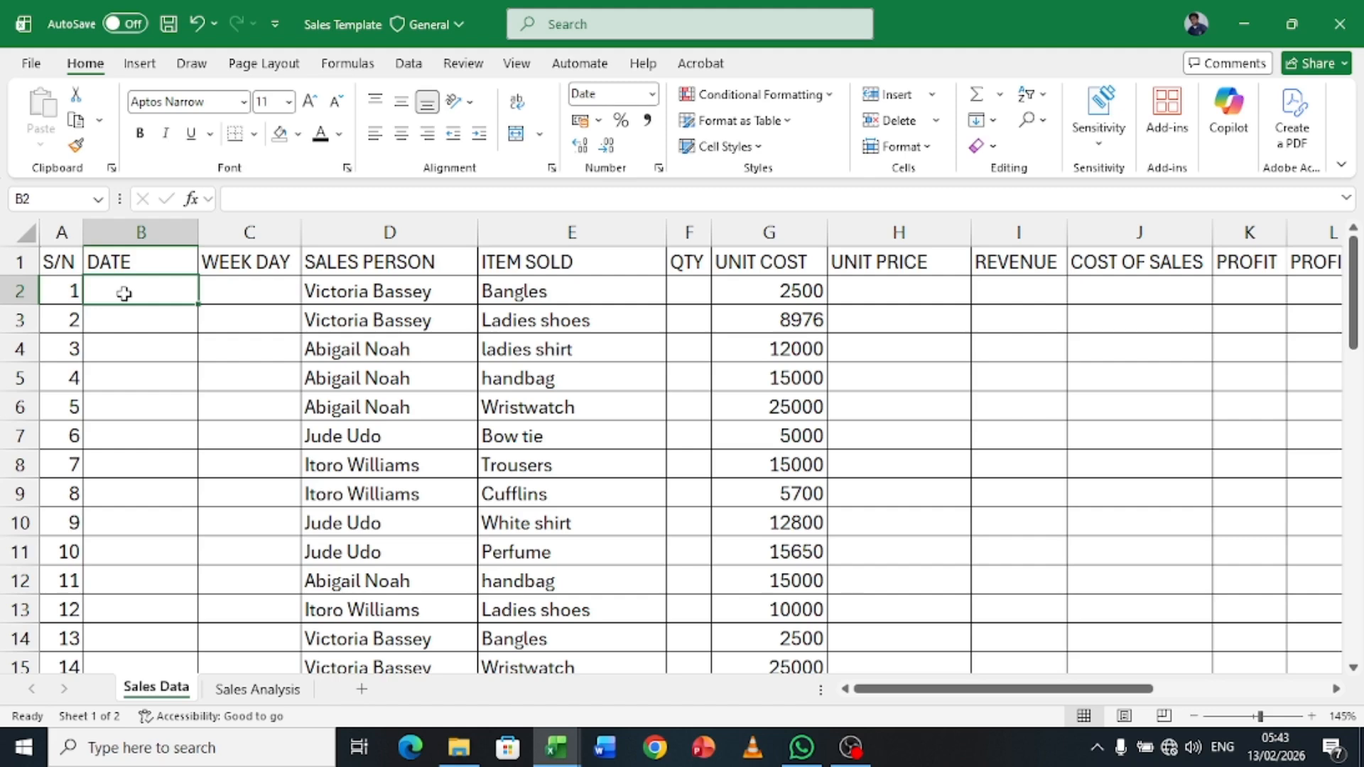
pyautogui.write('02/')
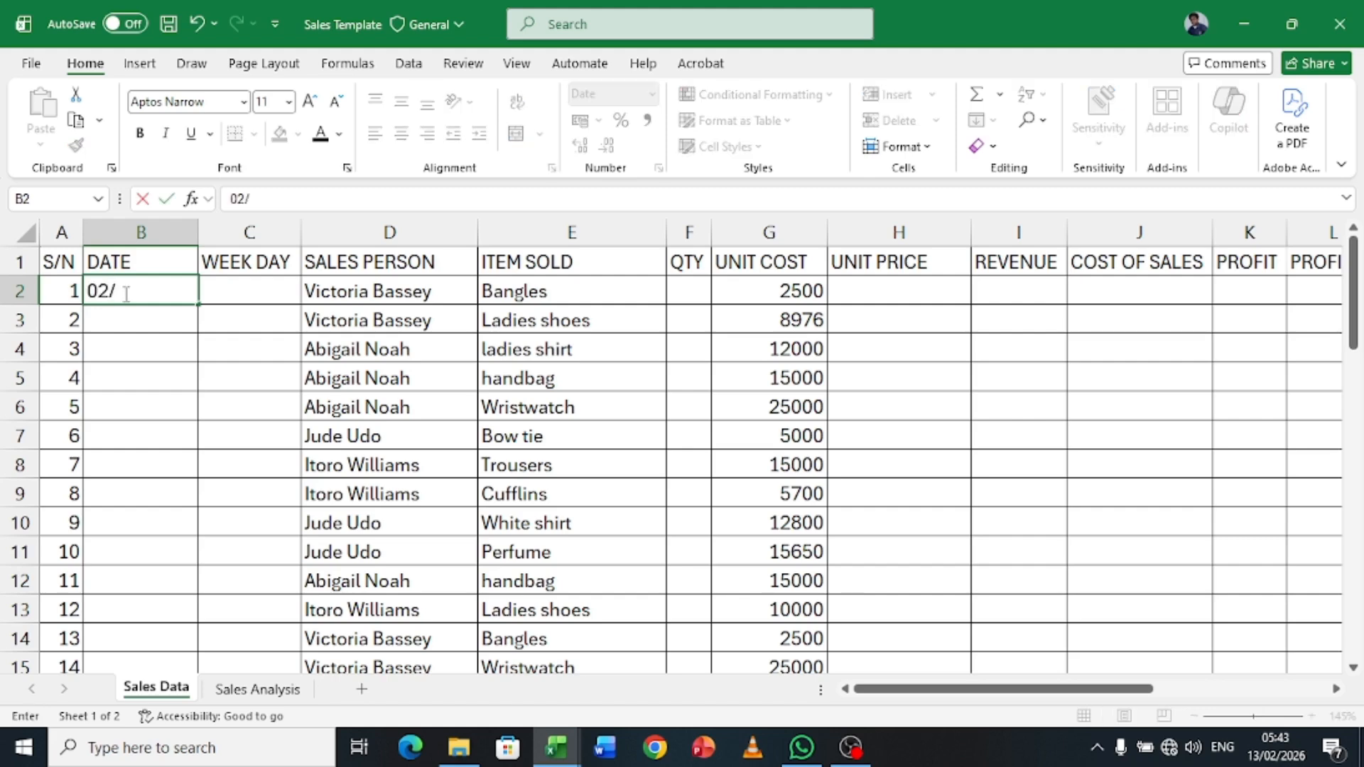
pyautogui.write('12/2025')
pyautogui.hotkey('ctrl', 'Return')
# Fill B2:B51 with a date series by weekday, using step value 1 in columns.
pyautogui.click(43, 203)
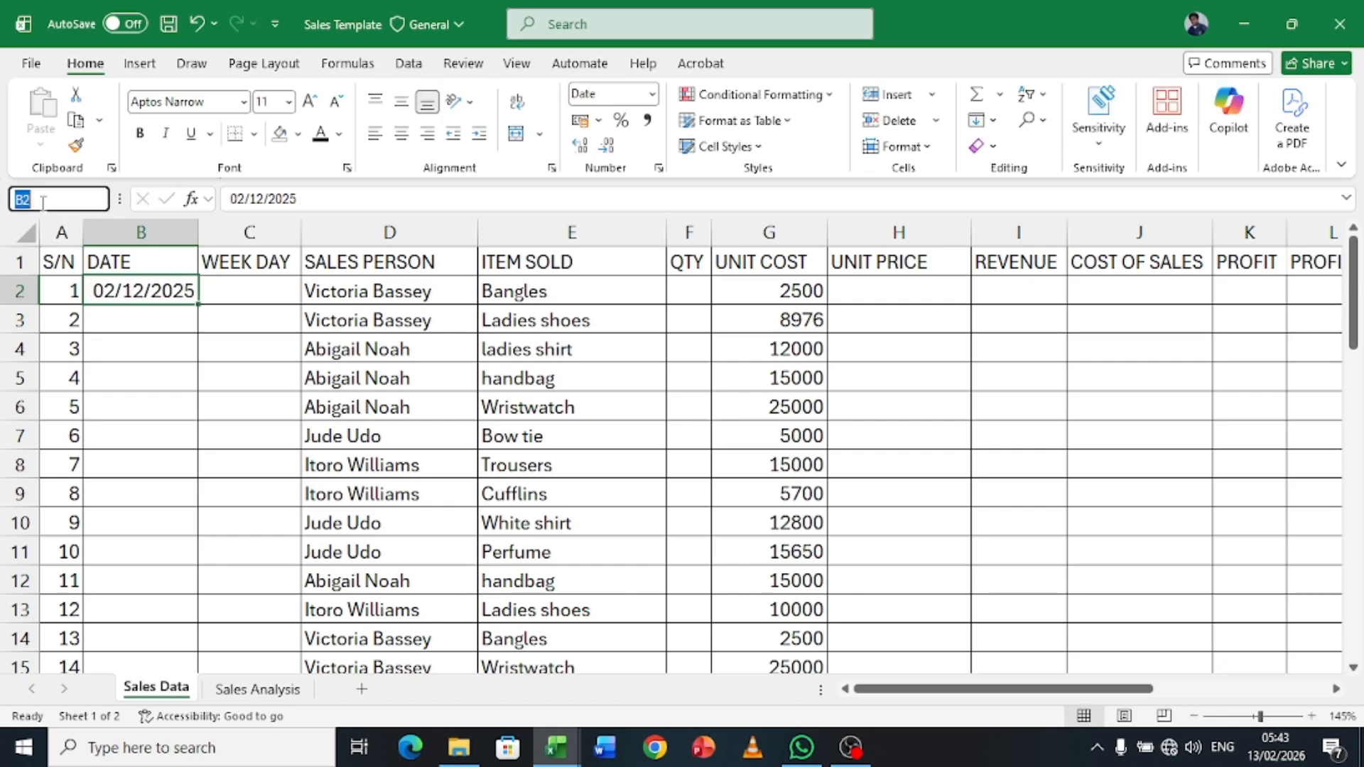
pyautogui.write('B51')
pyautogui.hotkey('shift', 'Return')
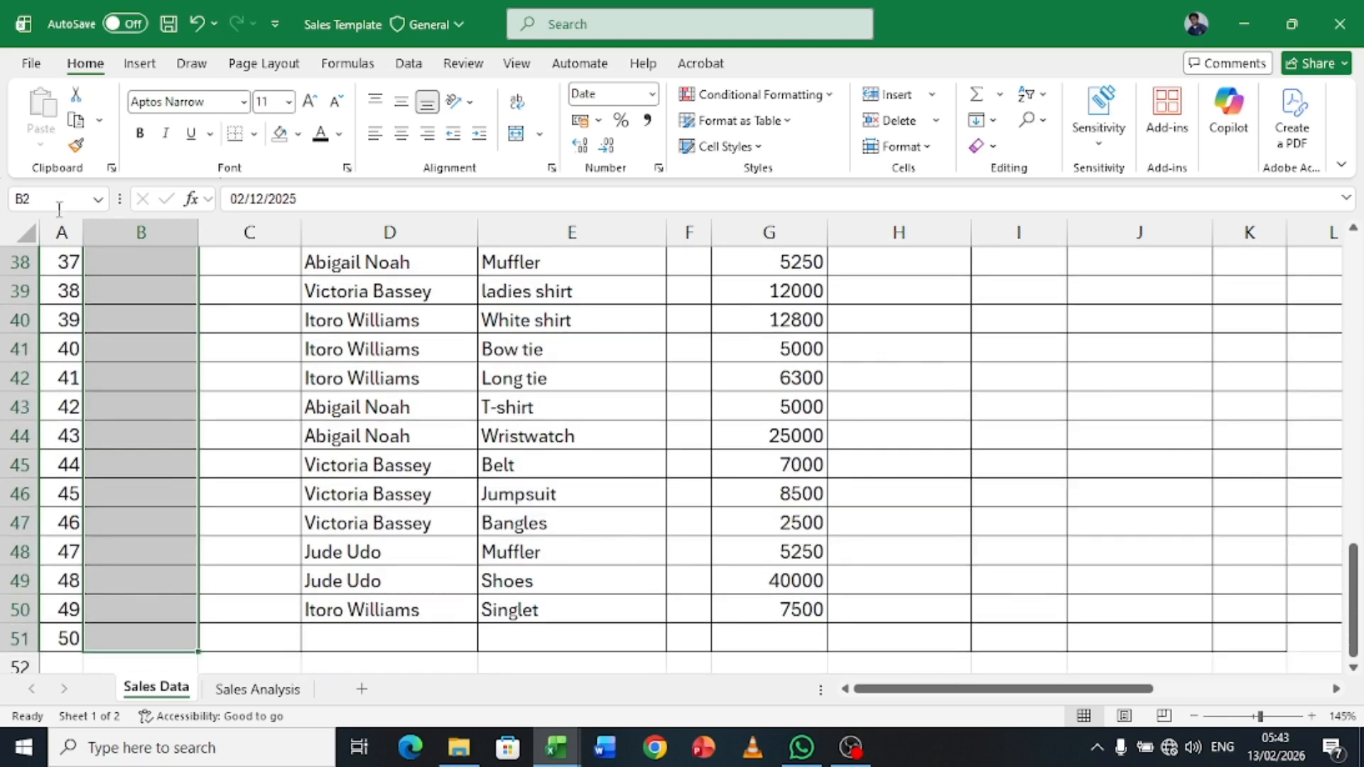
pyautogui.click(992, 119)
pyautogui.click(1020, 284)
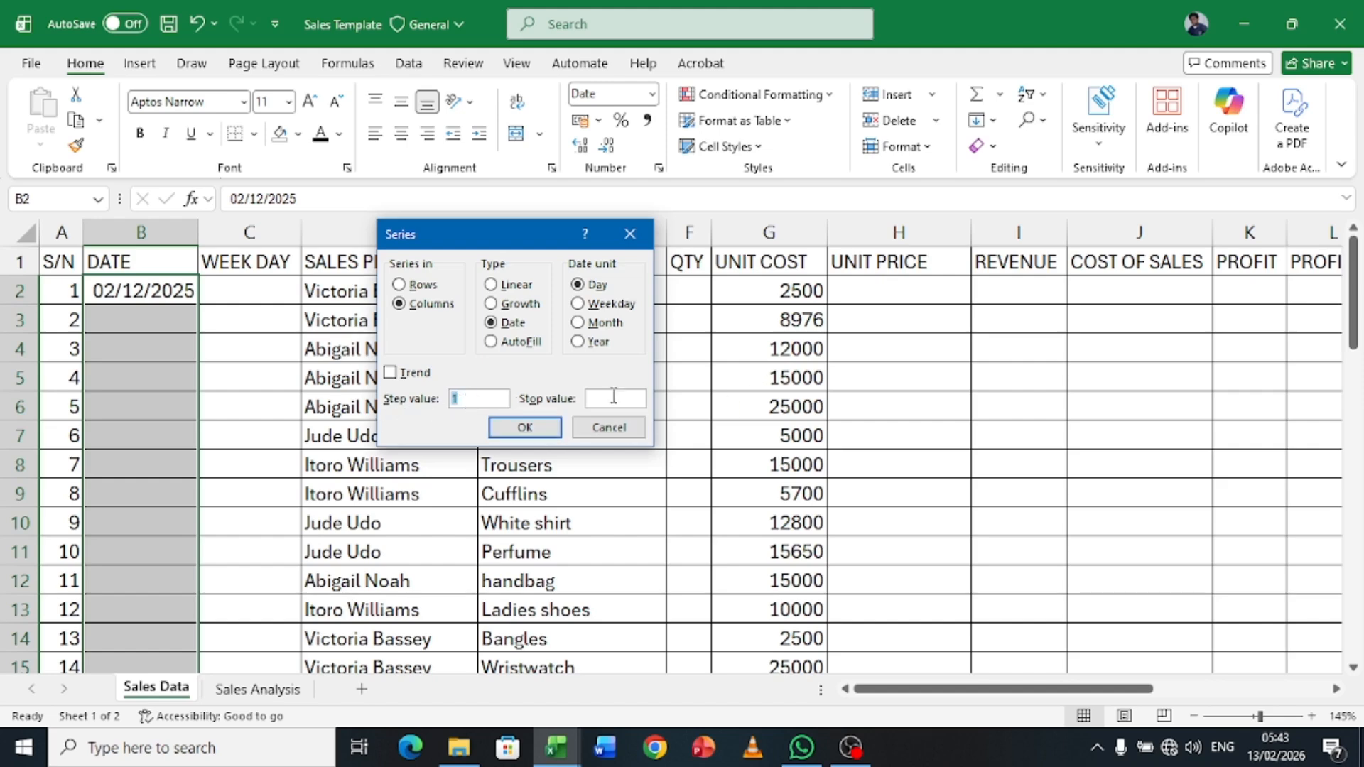
pyautogui.click(609, 402)
pyautogui.click(579, 313)
pyautogui.click(524, 428)
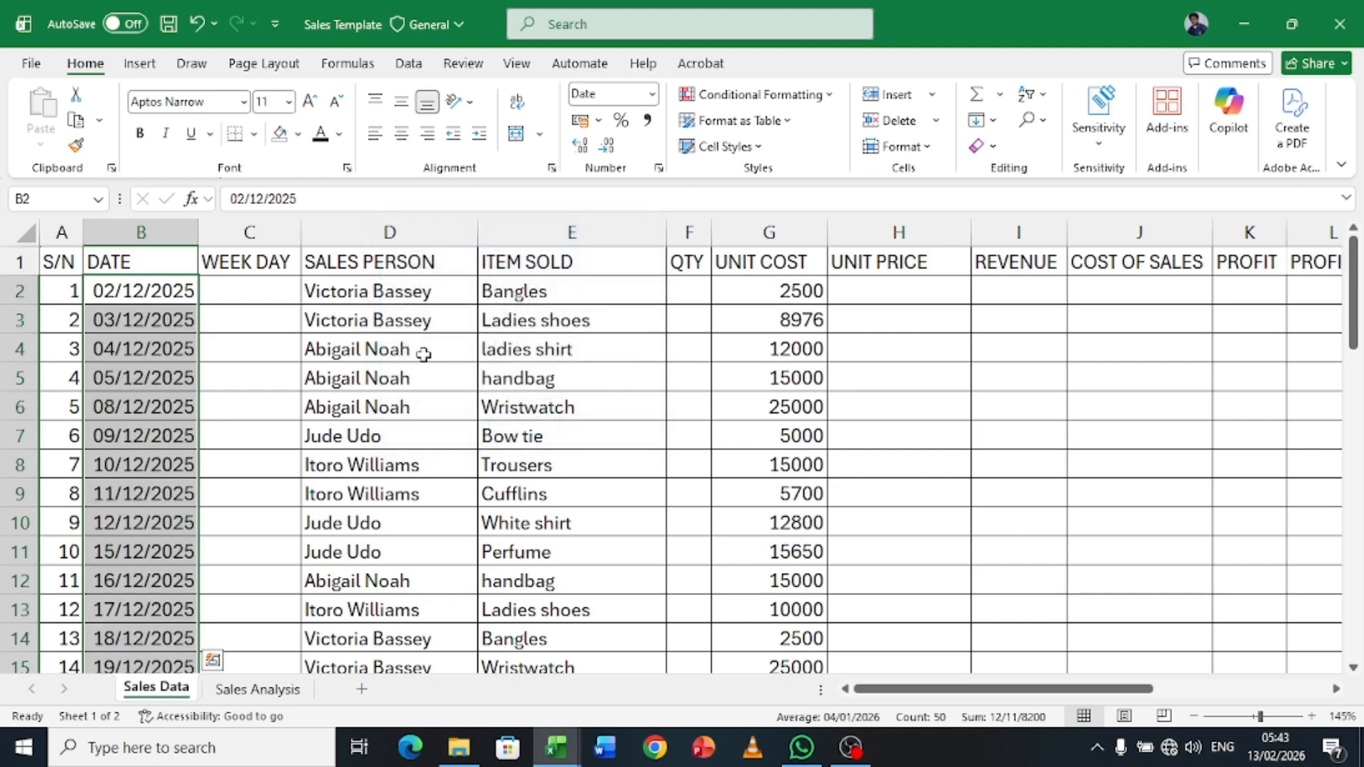
# Enter =TEXT(B2,"DDD") in cell C2 to derive the short weekday name from the date.
pyautogui.click(256, 294)
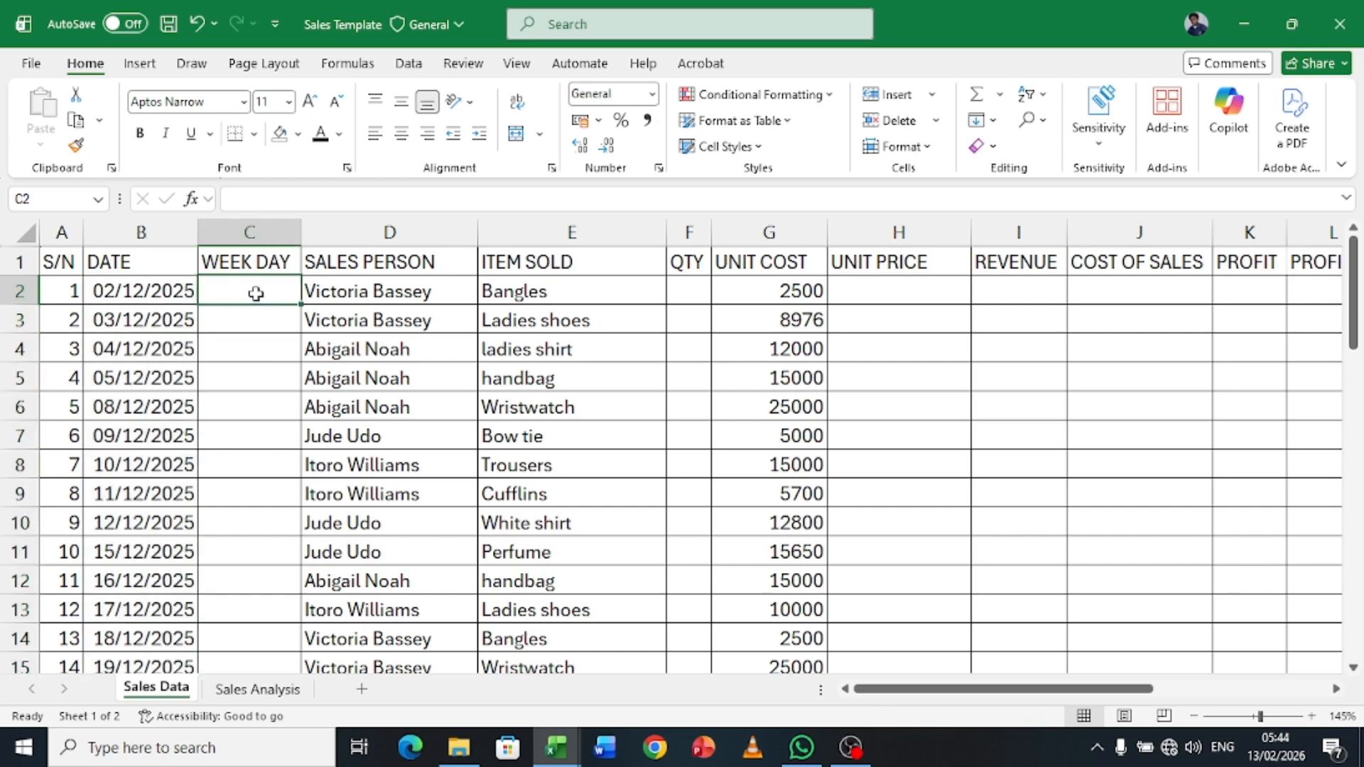
pyautogui.write('=TEX')
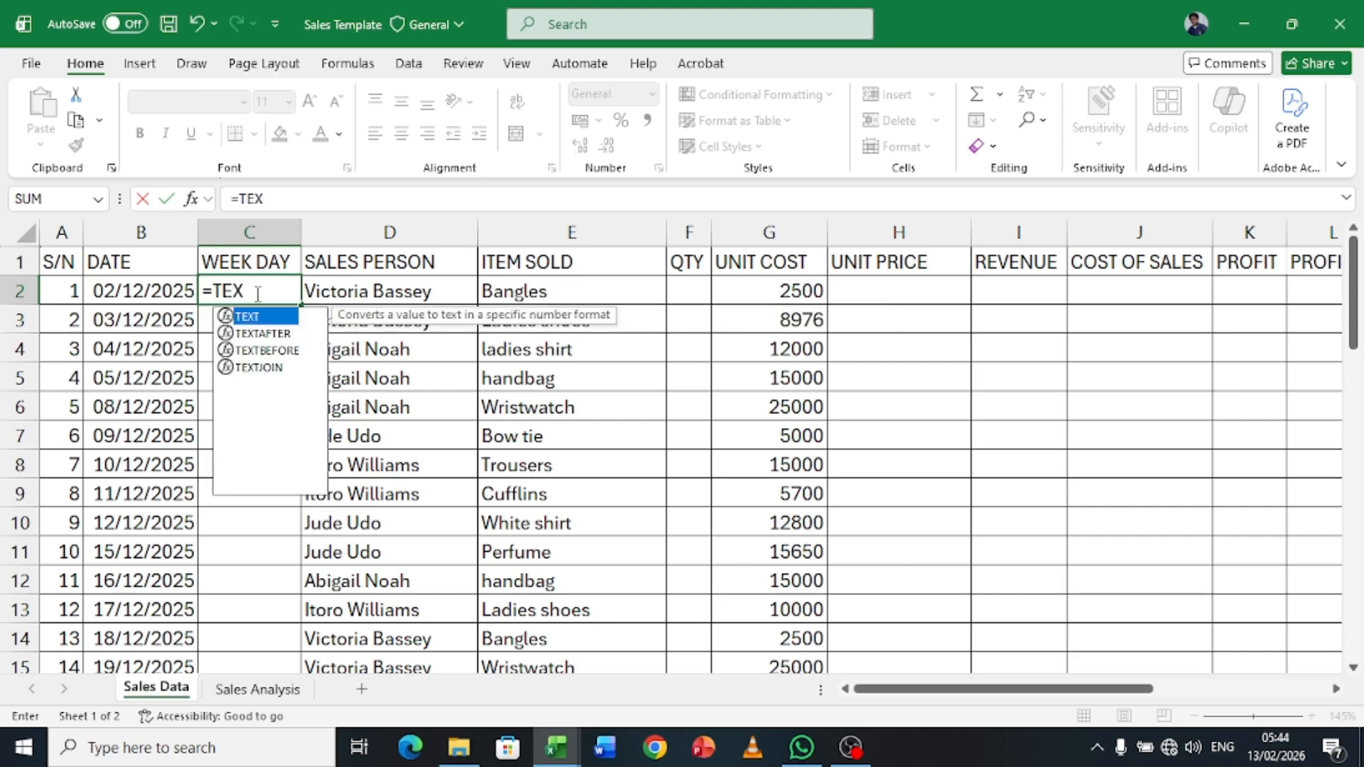
pyautogui.write('T(')
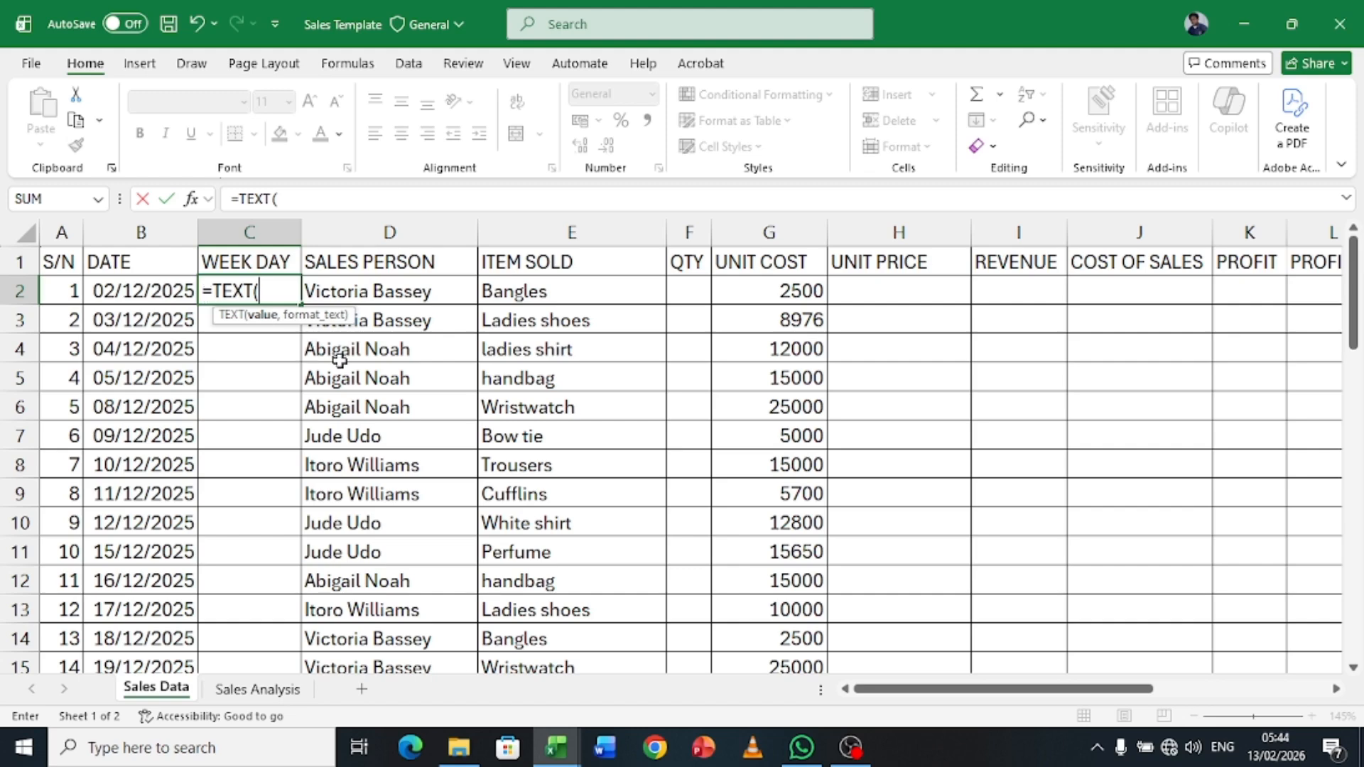
pyautogui.click(140, 290)
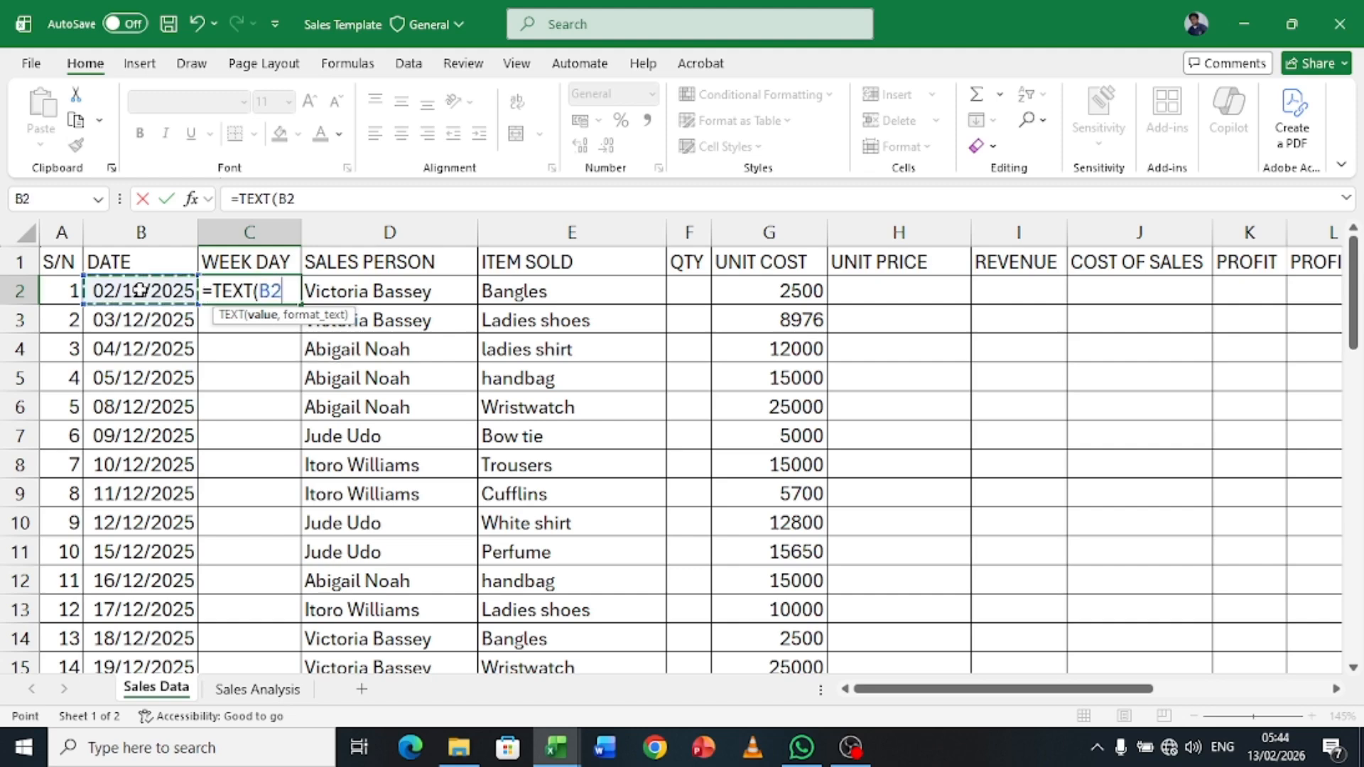
pyautogui.write(',')
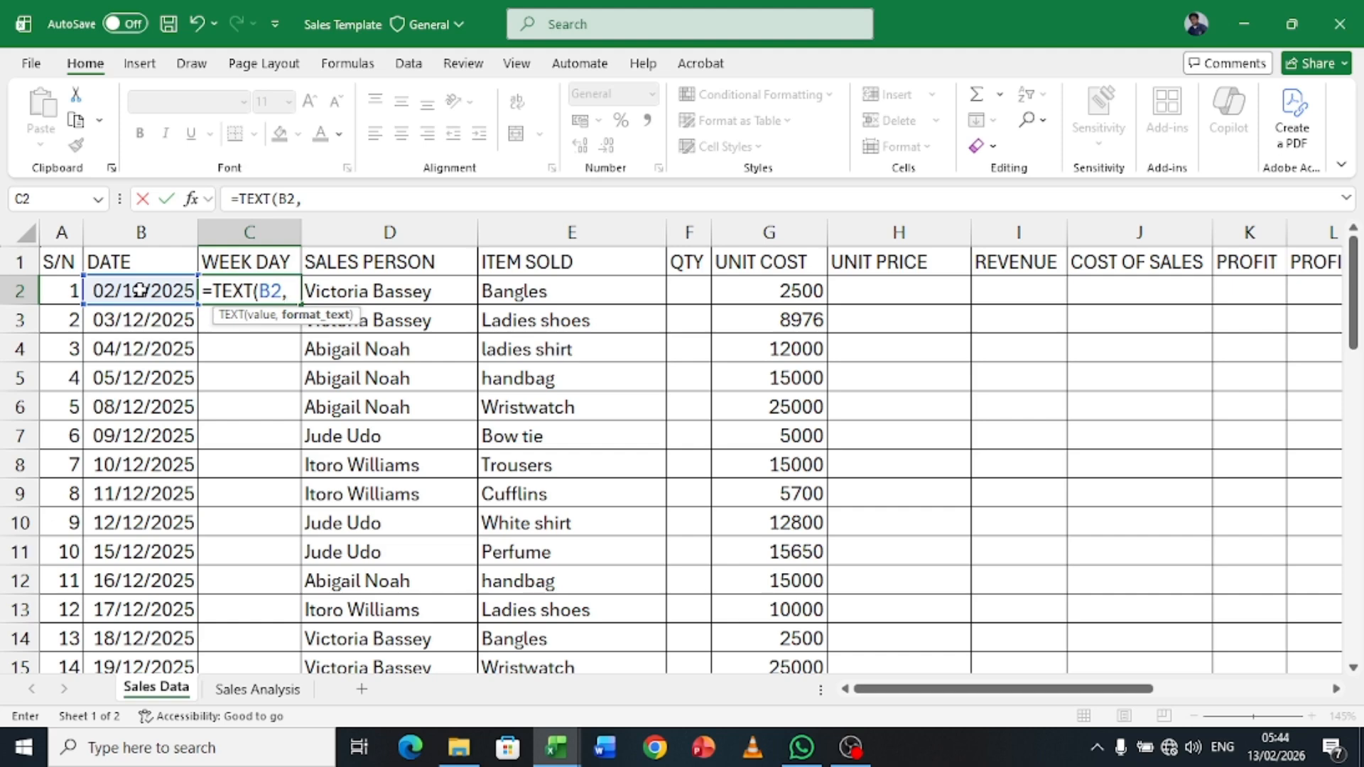
pyautogui.write('"DDD')
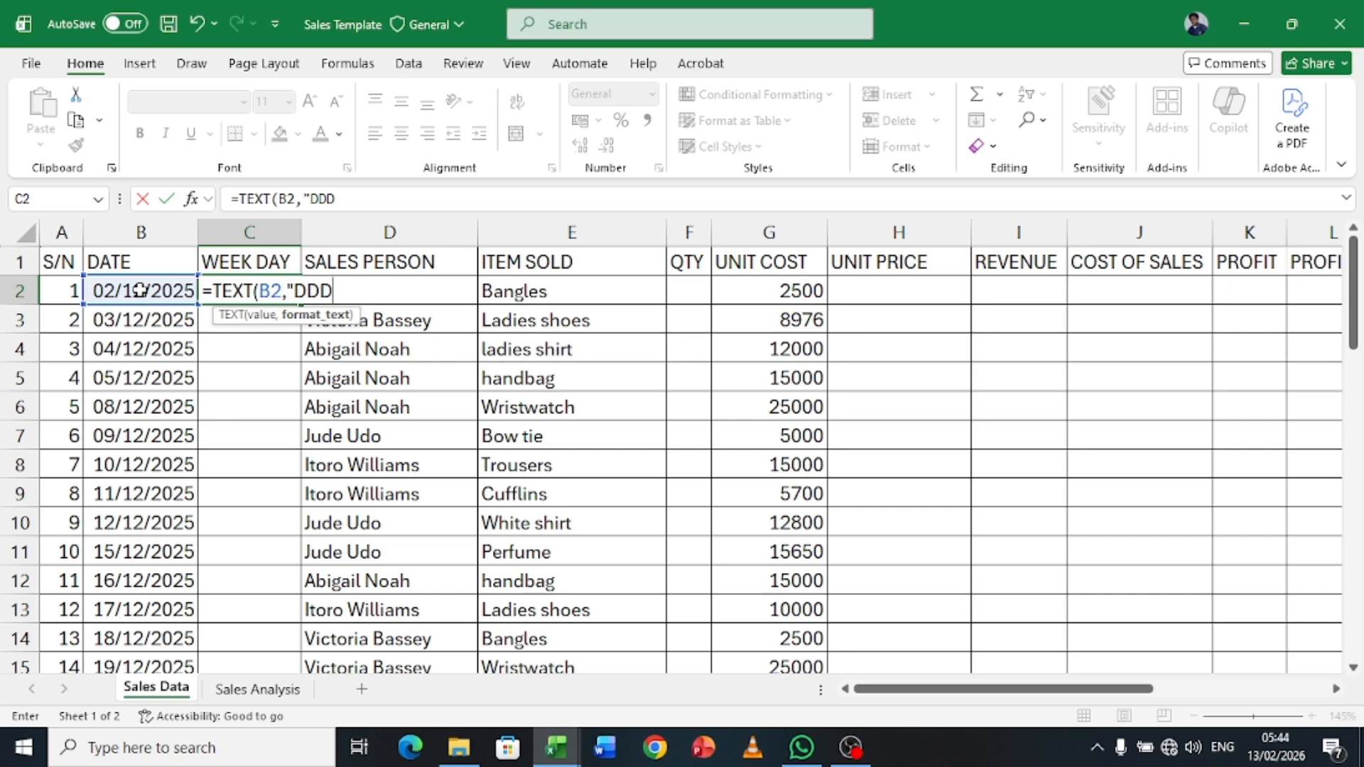
pyautogui.write(' )')
pyautogui.write('"')
pyautogui.press('Return')
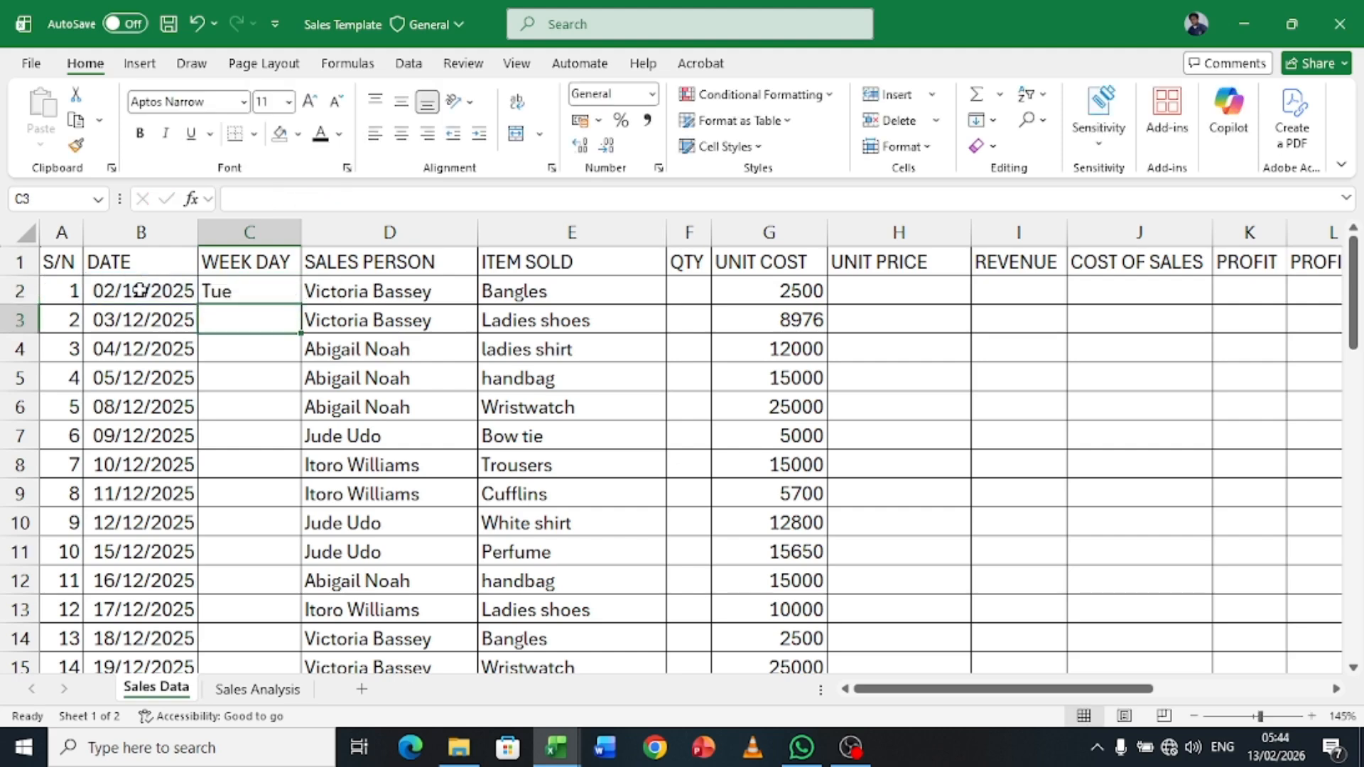
# Fill the weekday formula from C2 down the whole WEEK DAY column.
pyautogui.click(261, 290)
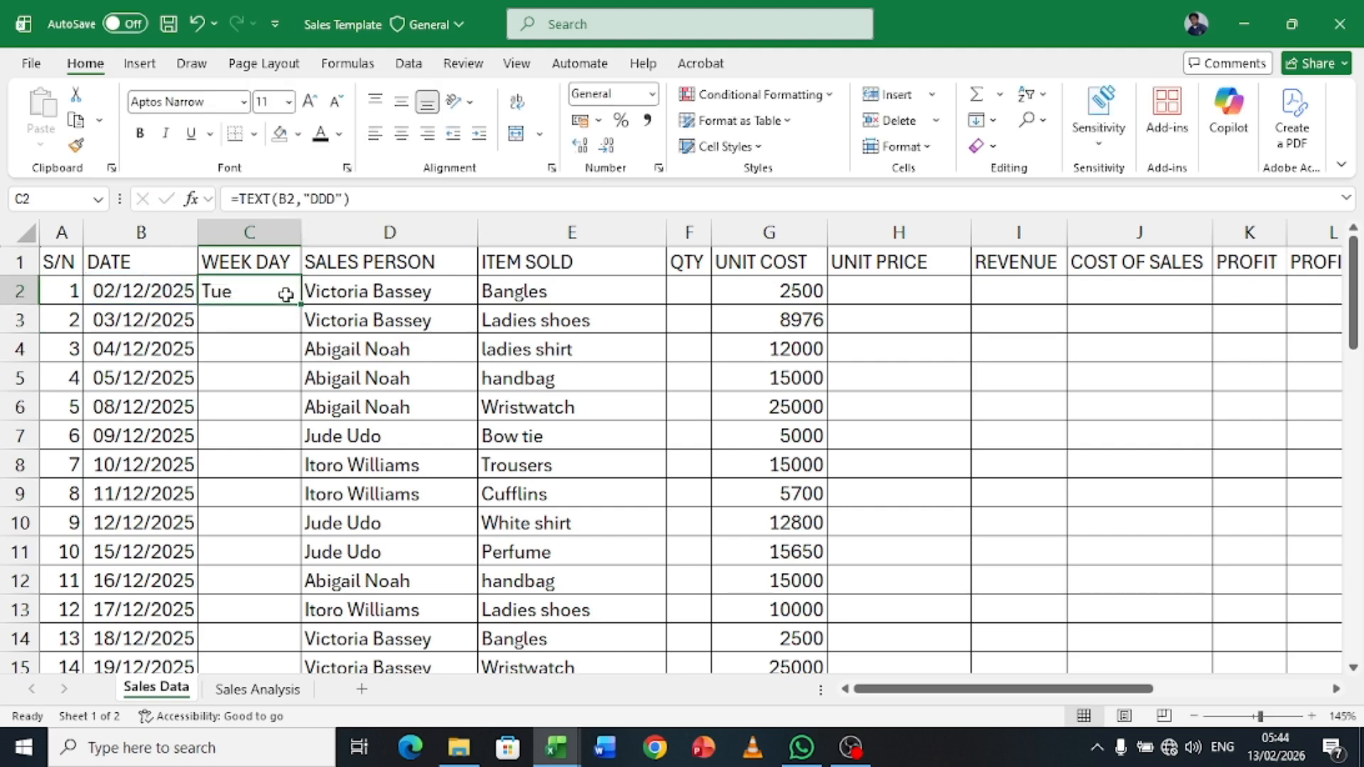
pyautogui.doubleClick(302, 303)
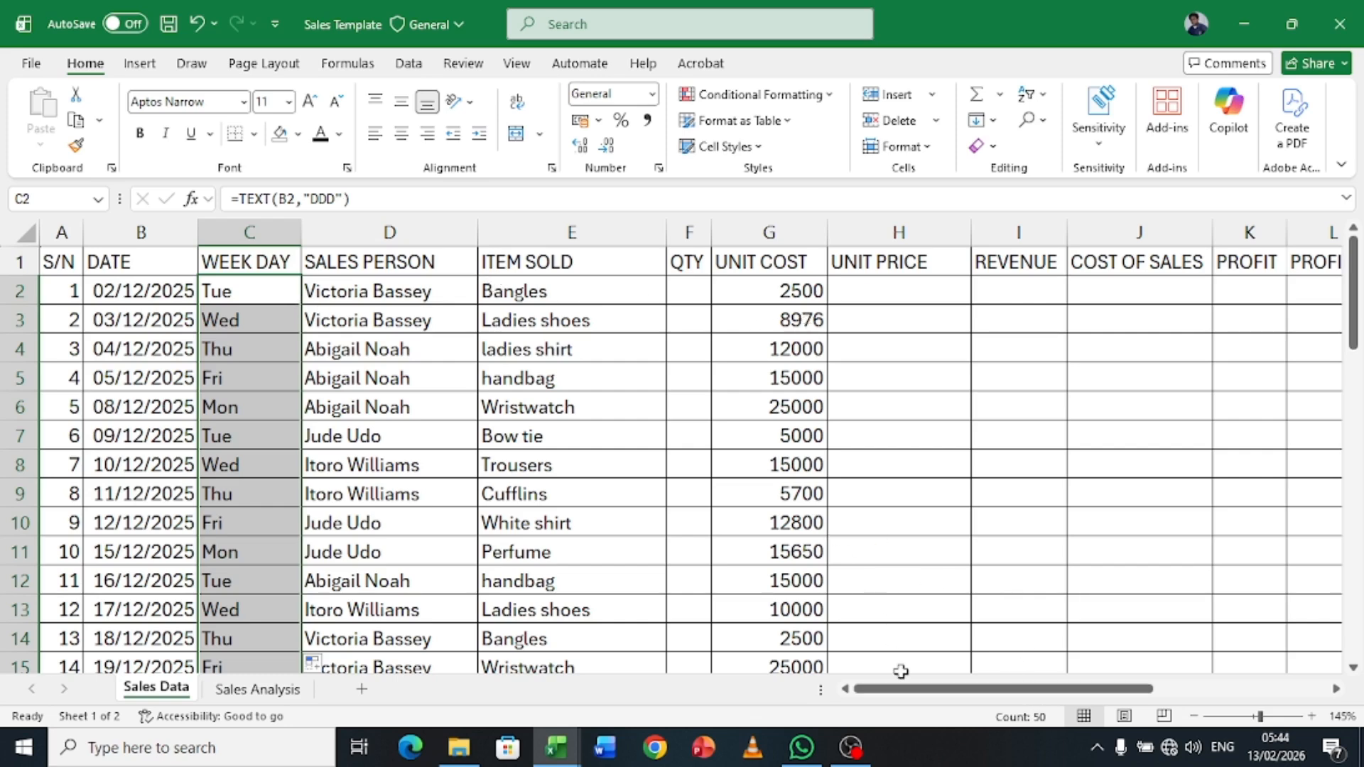
pyautogui.moveTo(903, 695)
pyautogui.mouseDown()
pyautogui.moveTo(947, 707)
pyautogui.moveTo(901, 695)
pyautogui.mouseUp()
pyautogui.click(707, 440)
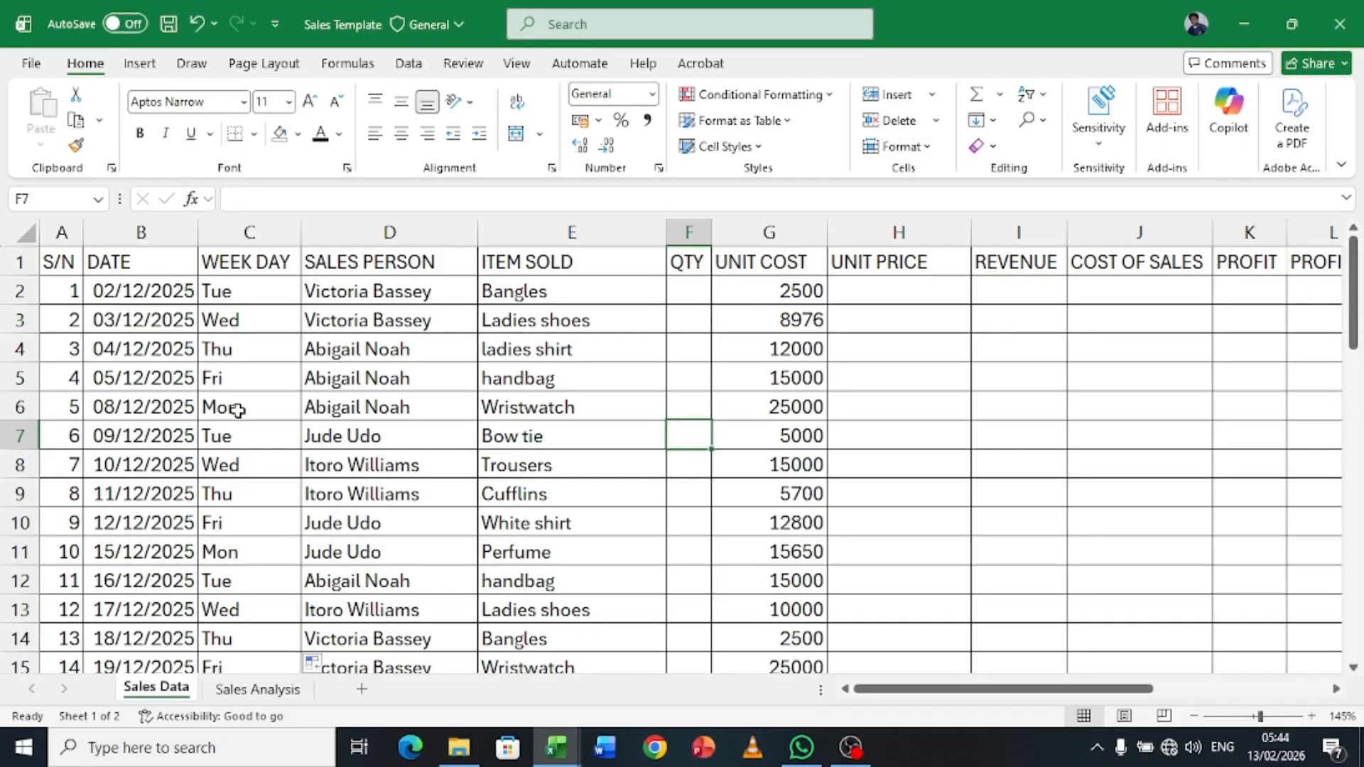
# Convert the data range A1:L51 into a table with headers.
pyautogui.click(238, 411)
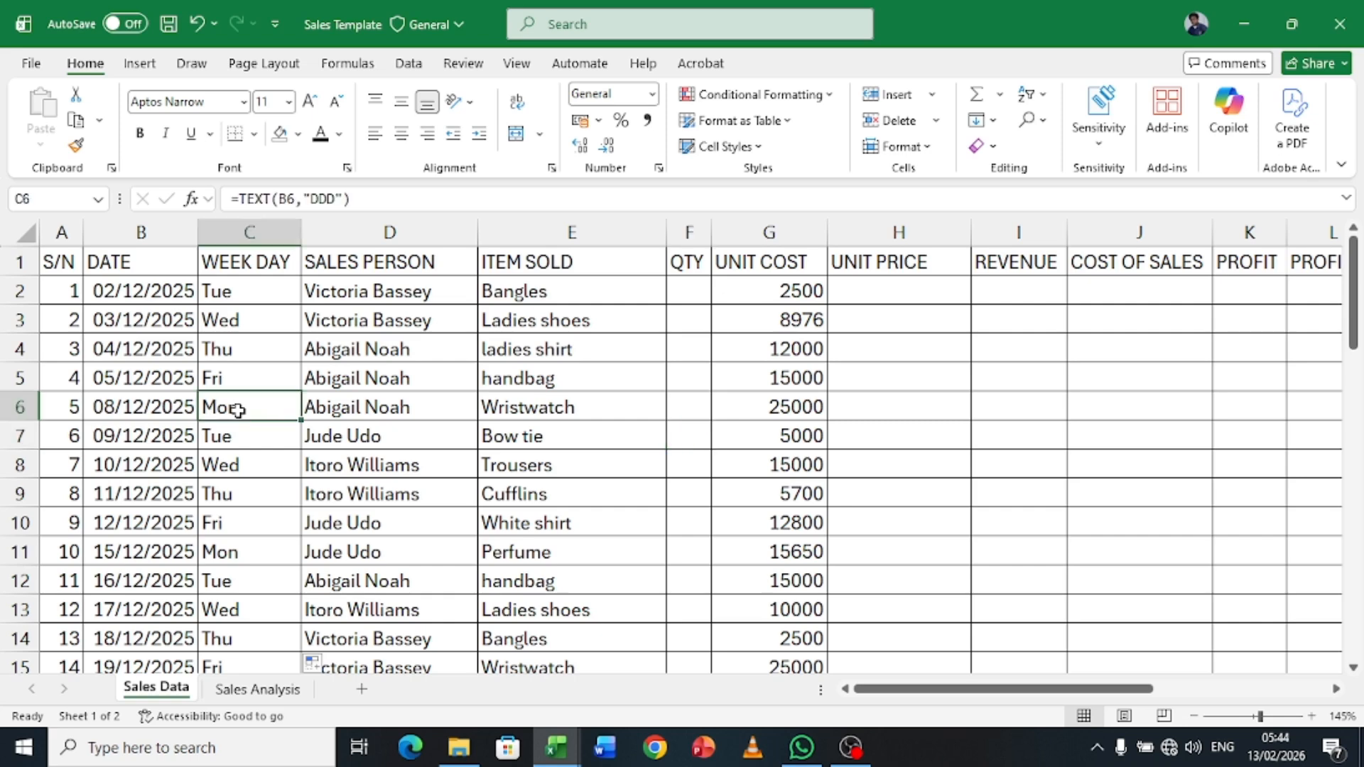
pyautogui.hotkey('ctrl', 'a')
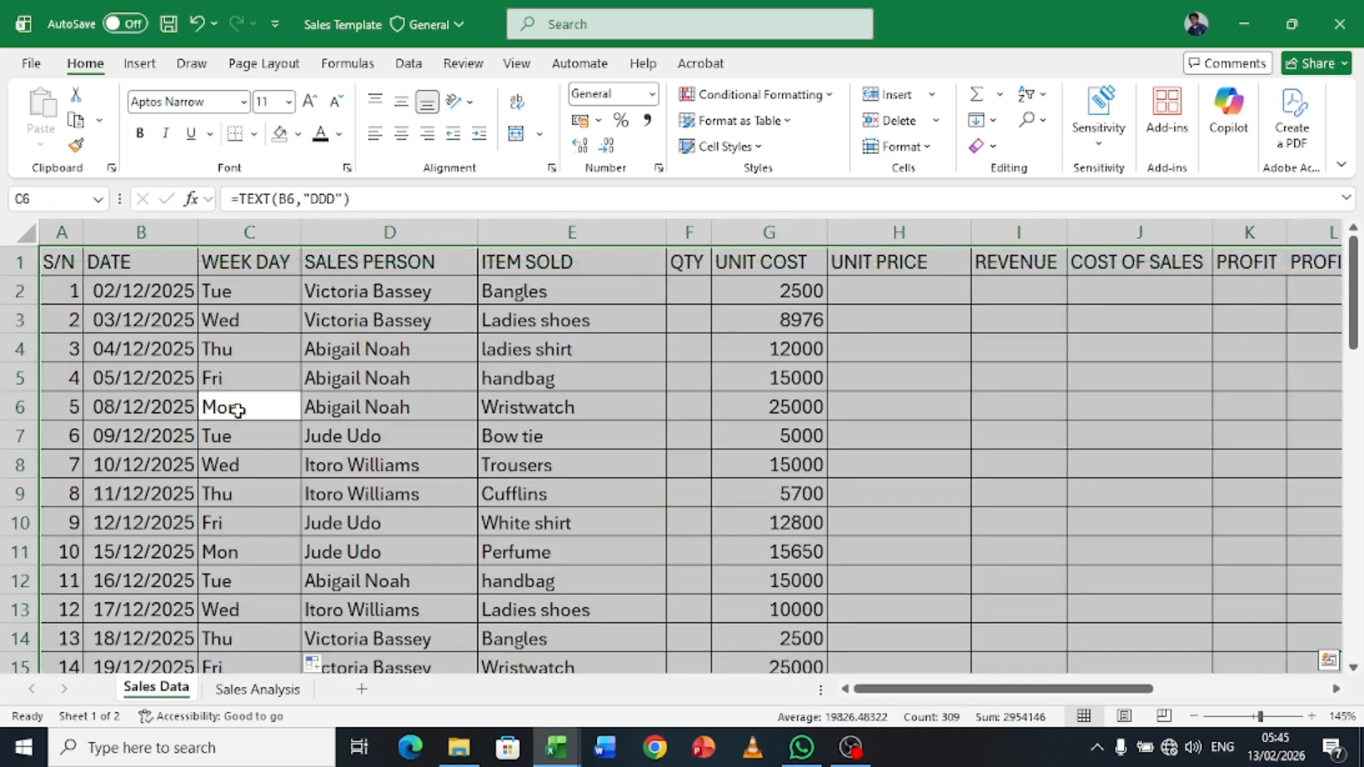
pyautogui.hotkey('ctrl', 't')
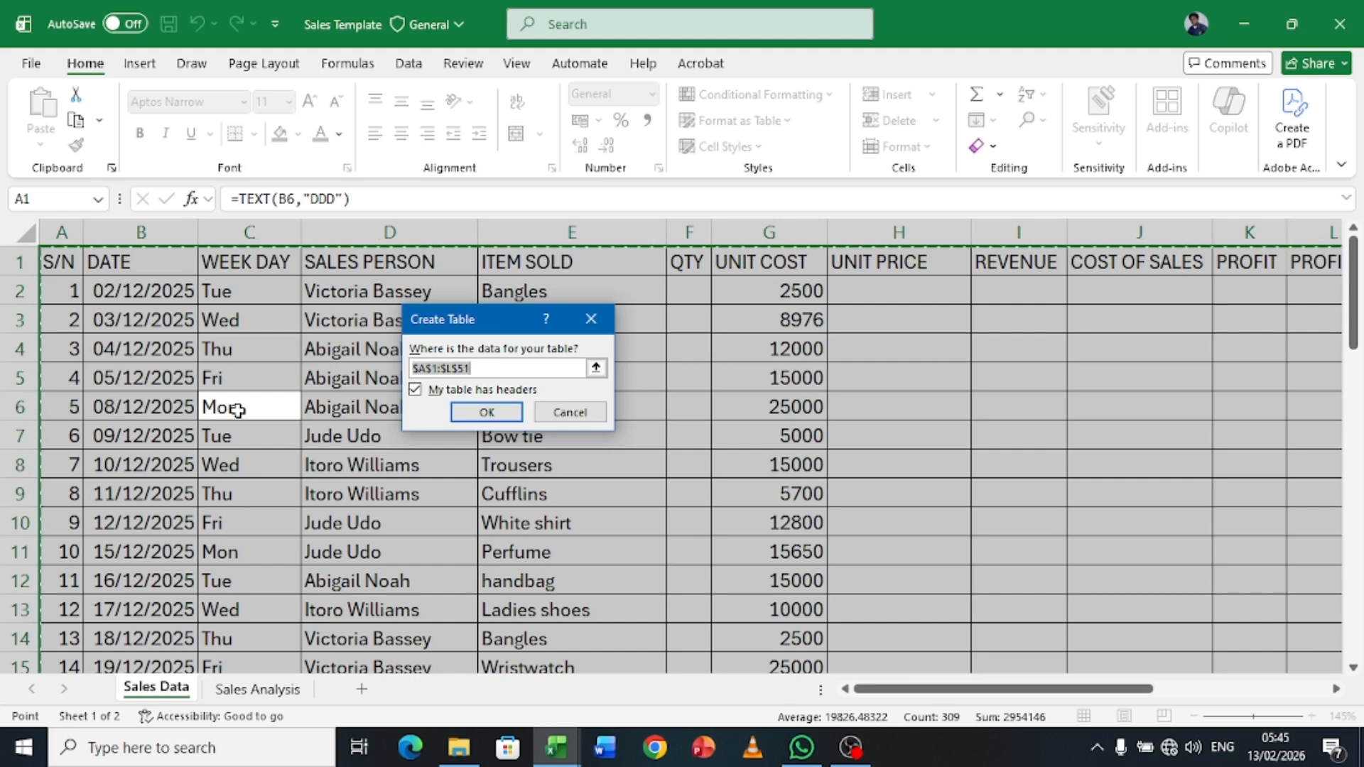
pyautogui.press('Return')
pyautogui.click(243, 389)
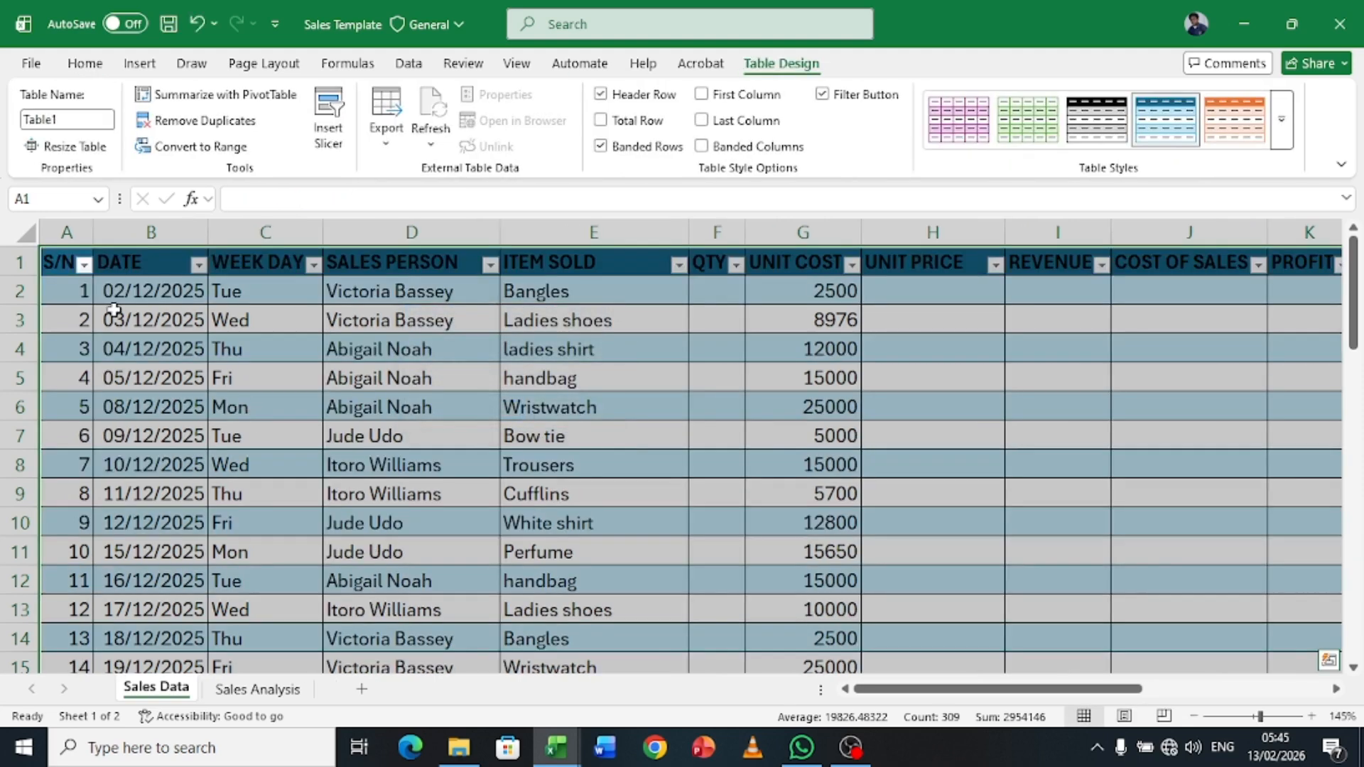
# Set the font colour of the table's header row, from S/N to PROFIT %, to white.
pyautogui.click(56, 262)
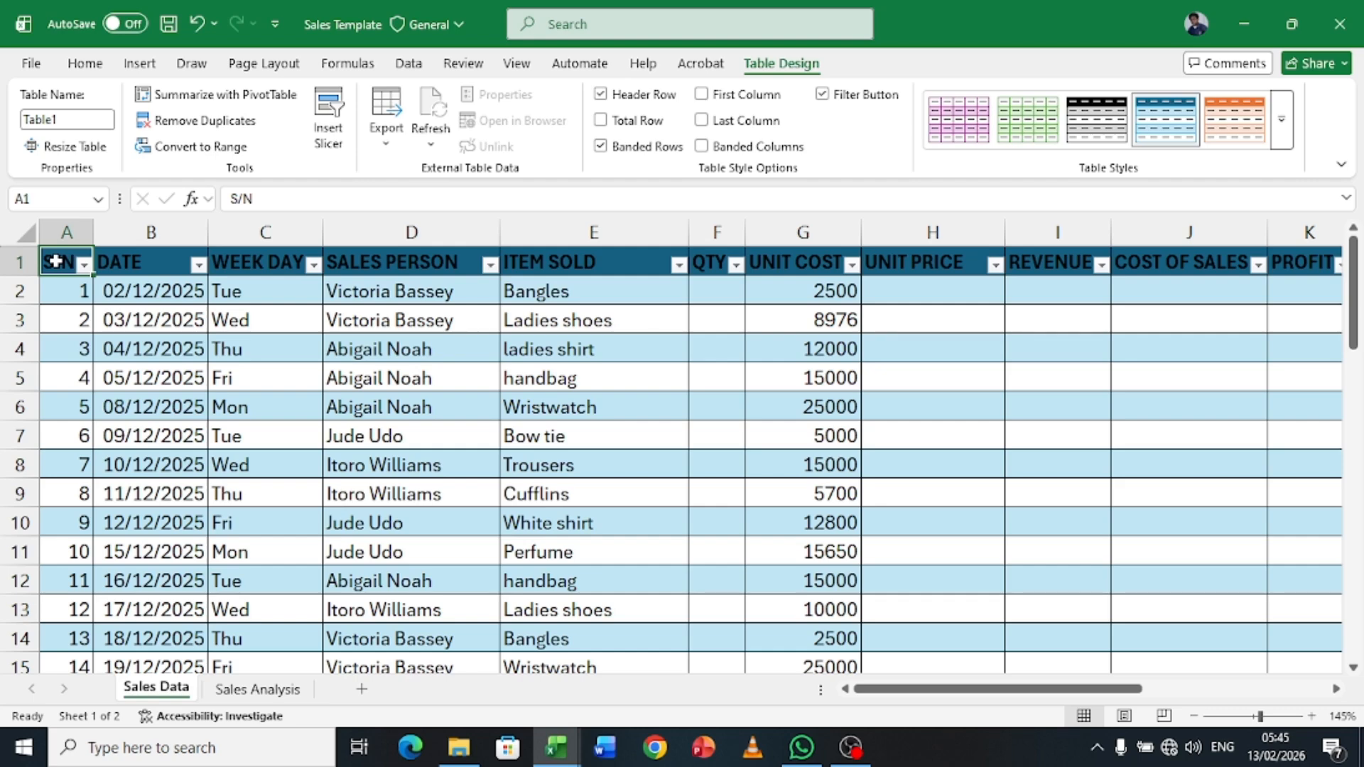
pyautogui.hotkey('ctrl', 'shift', 'Right')
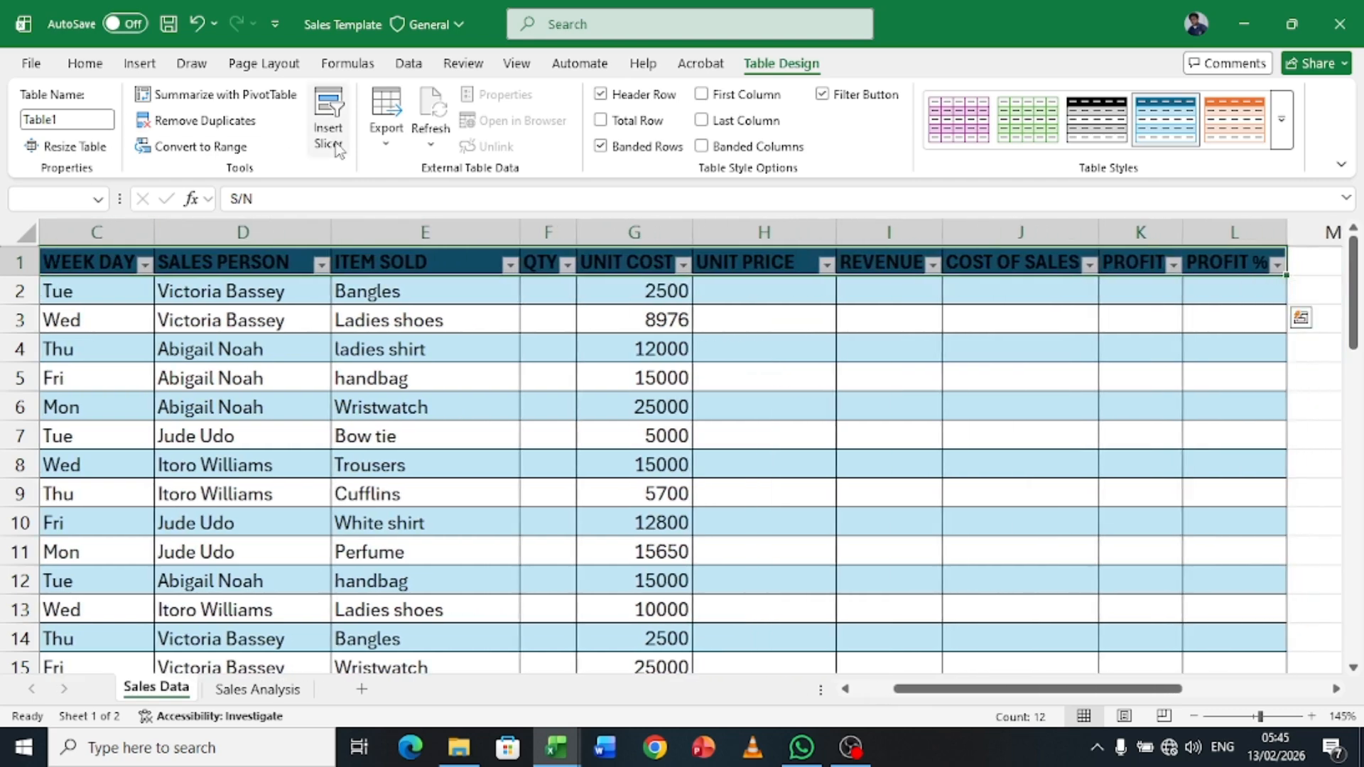
pyautogui.click(82, 66)
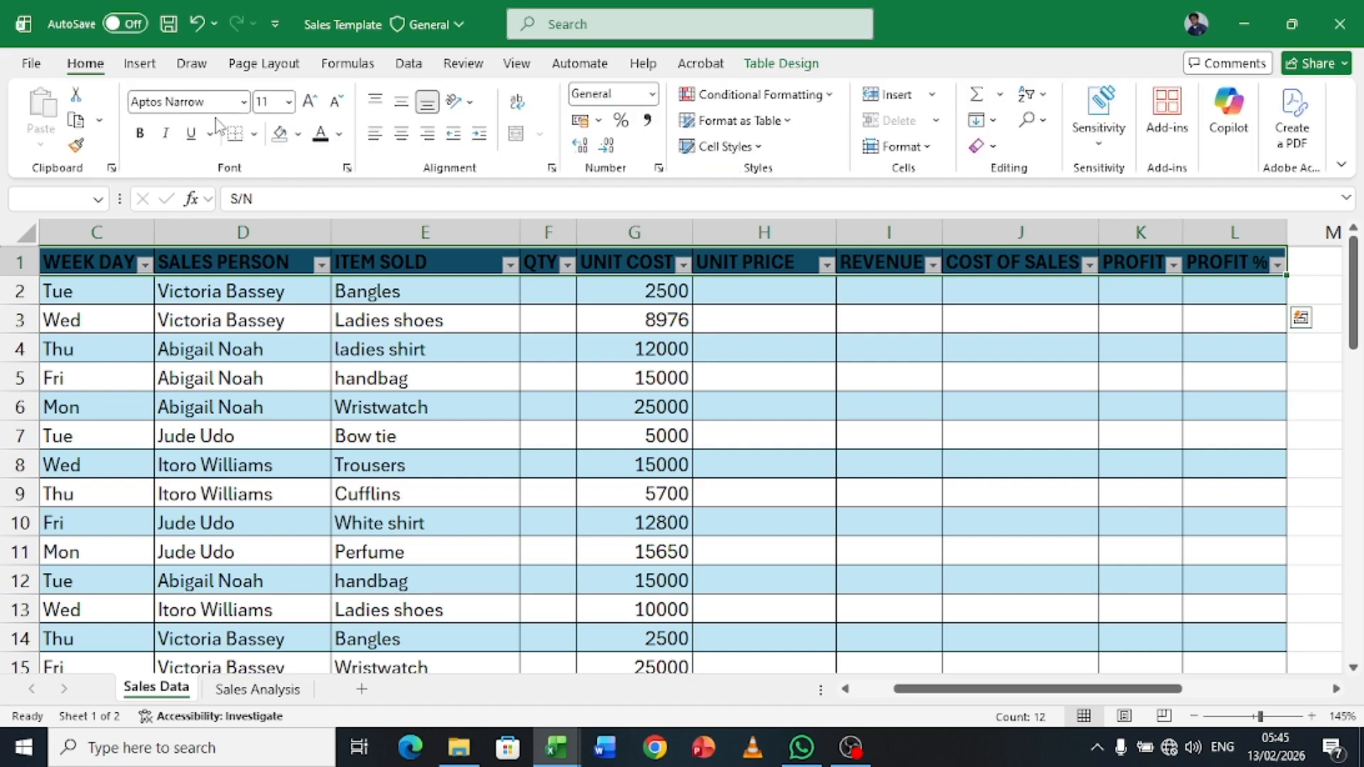
pyautogui.click(340, 134)
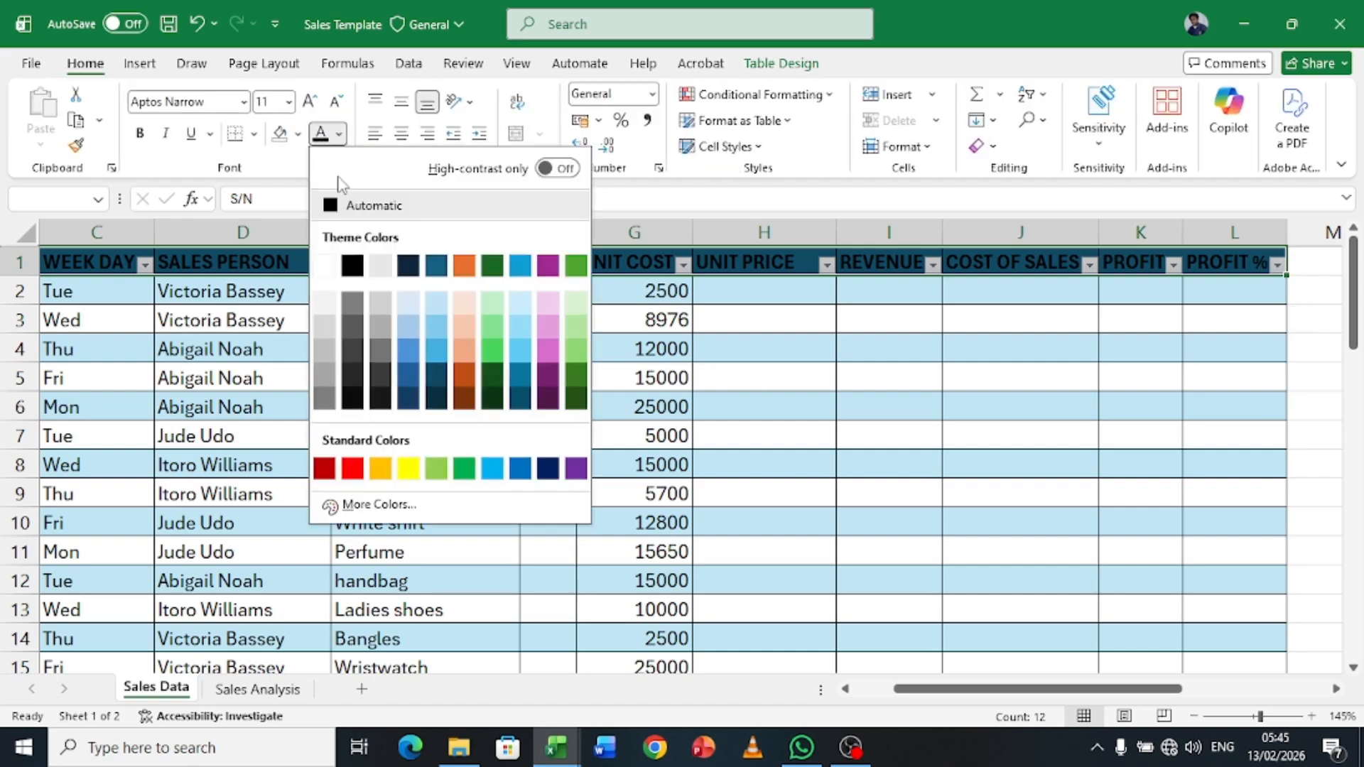
pyautogui.click(326, 267)
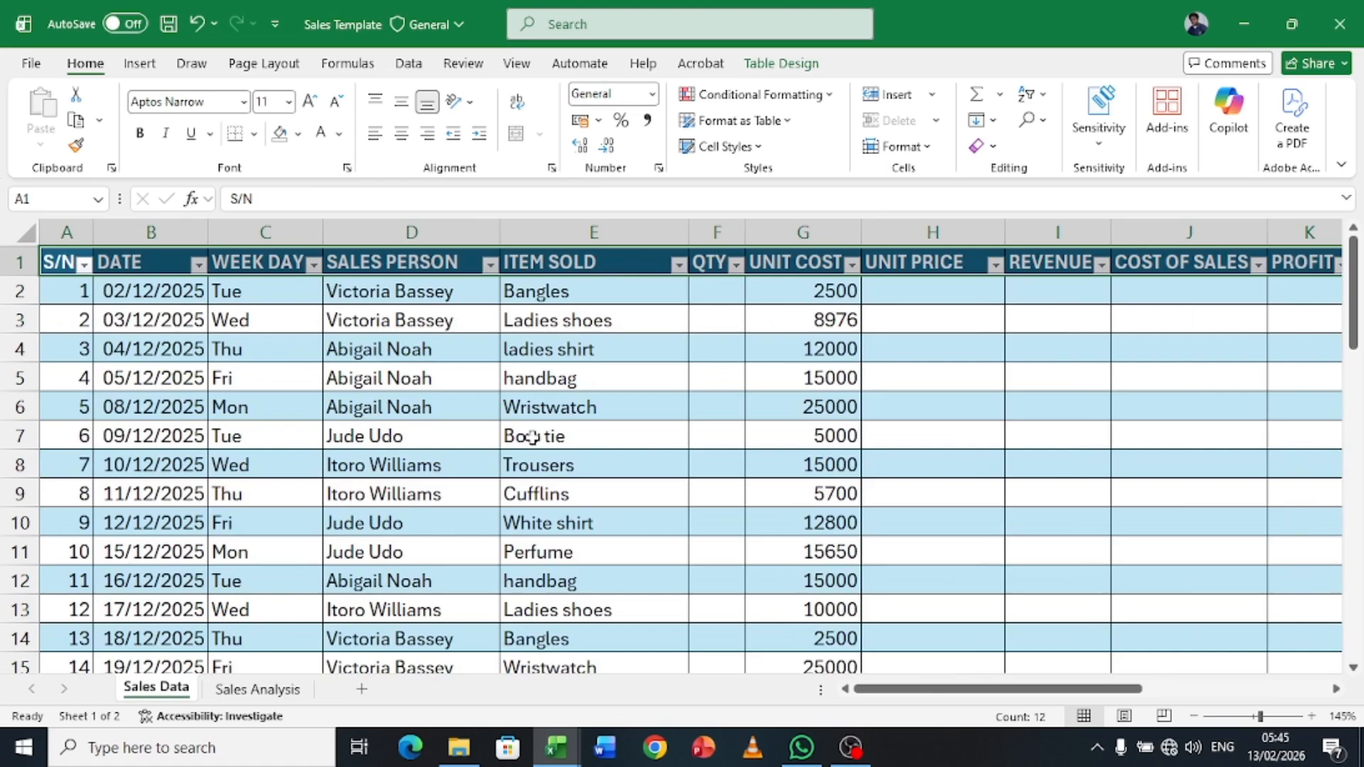
# Enter =RANDBETWEEN(5,25) in F2 and fill it down the whole QTY column to row 51.
pyautogui.click(718, 293)
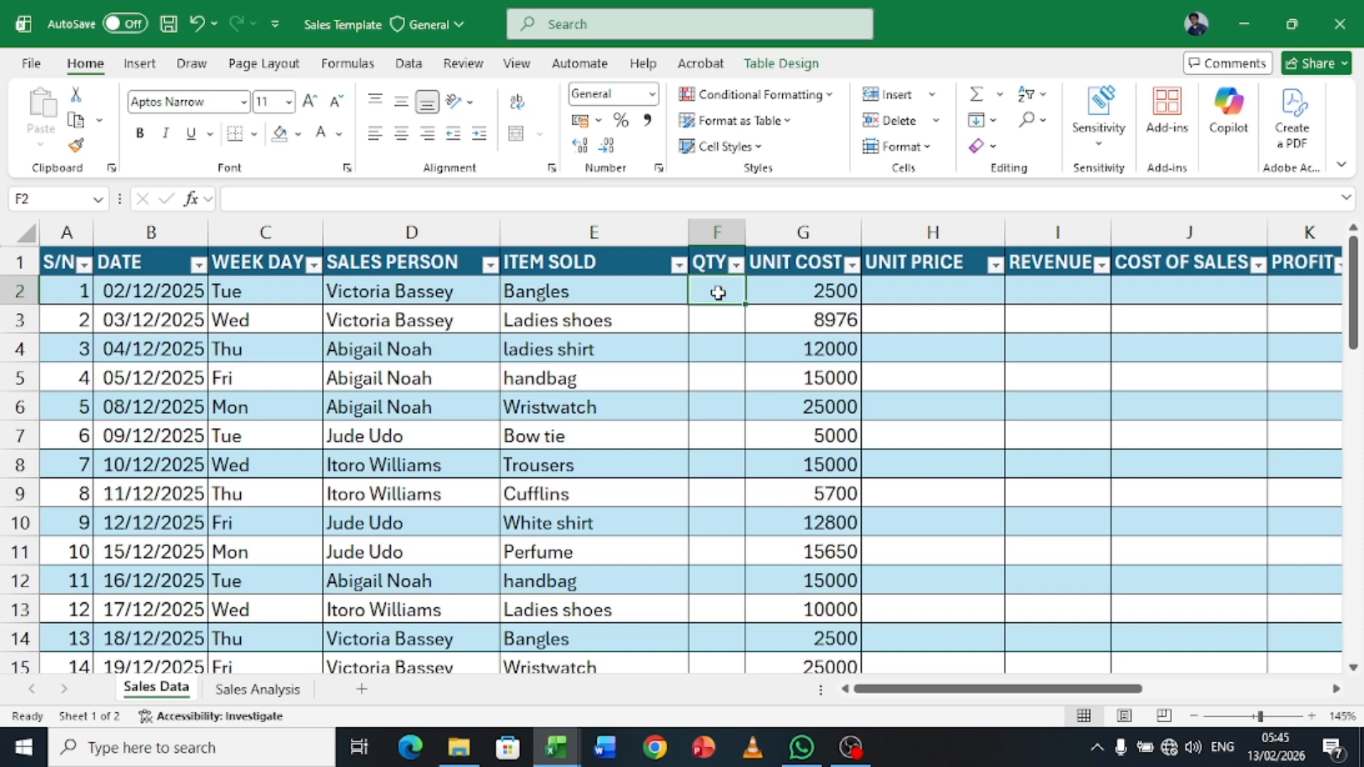
pyautogui.write('=RANDB')
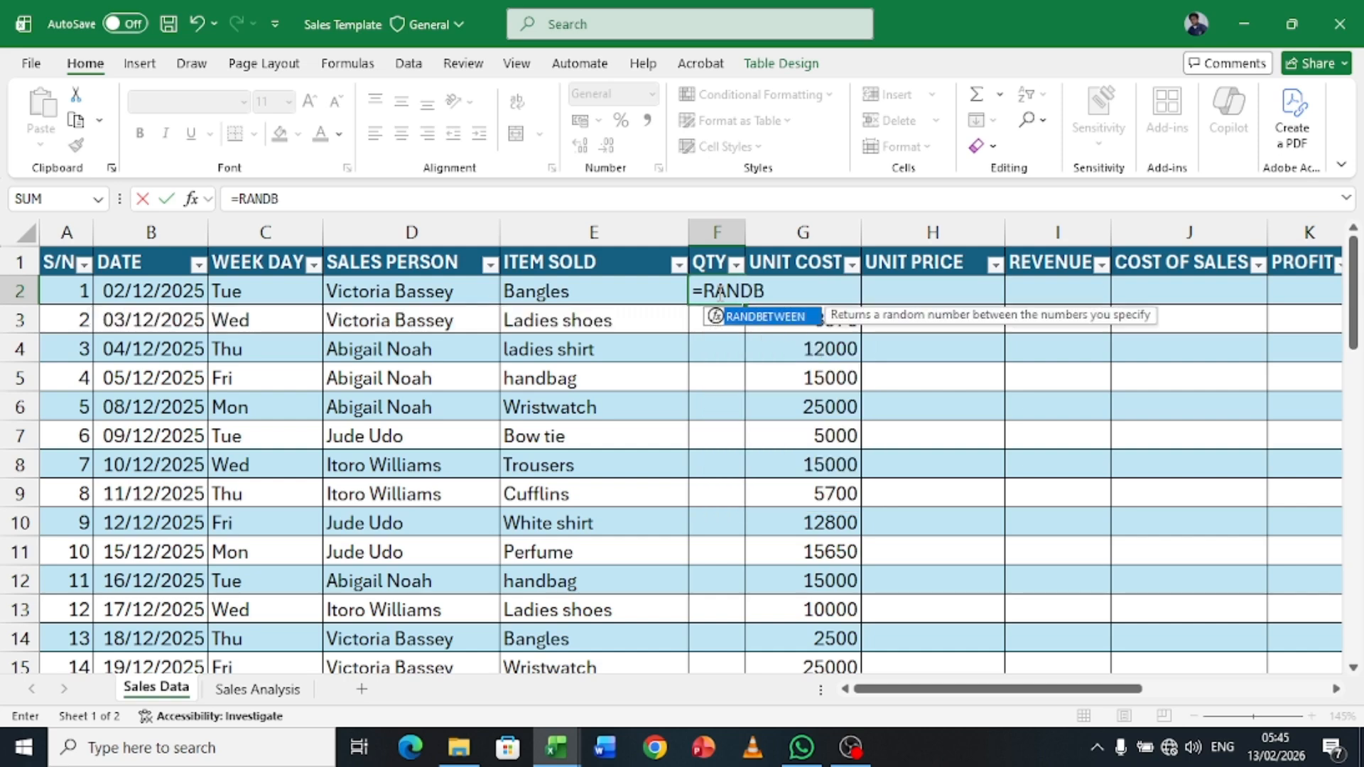
pyautogui.press('Tab')
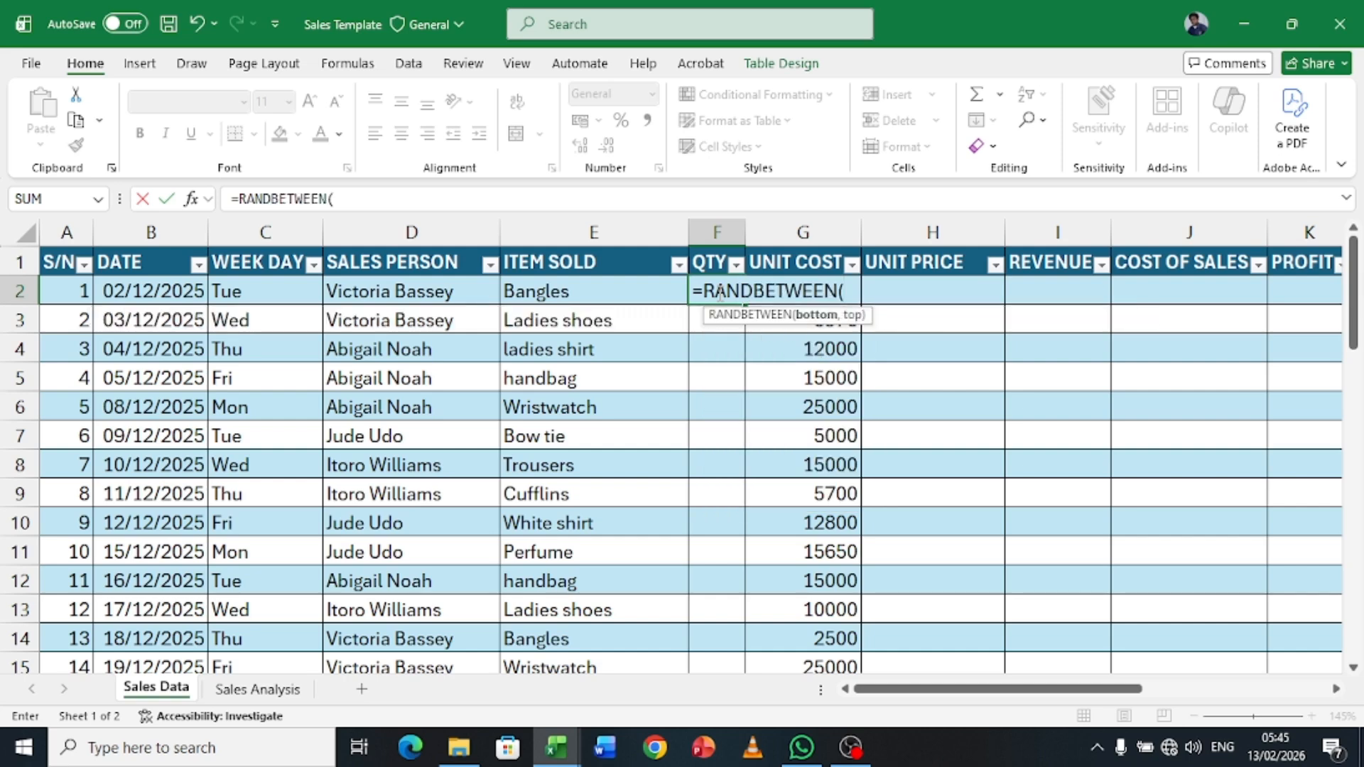
pyautogui.write('5,25')
pyautogui.hotkey('ctrl', 'Return')
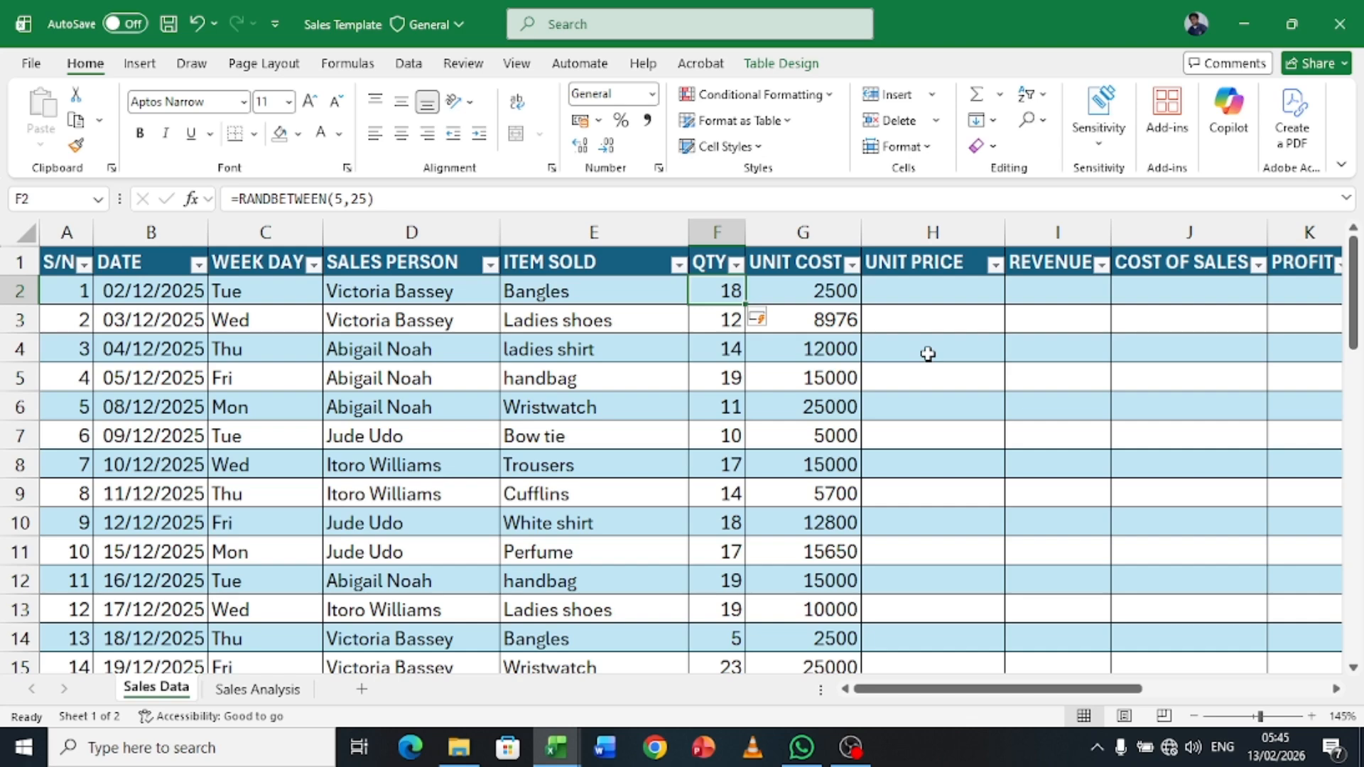
pyautogui.hotkey('ctrl', 'shift', 'Down')
pyautogui.hotkey('ctrl', 'd')
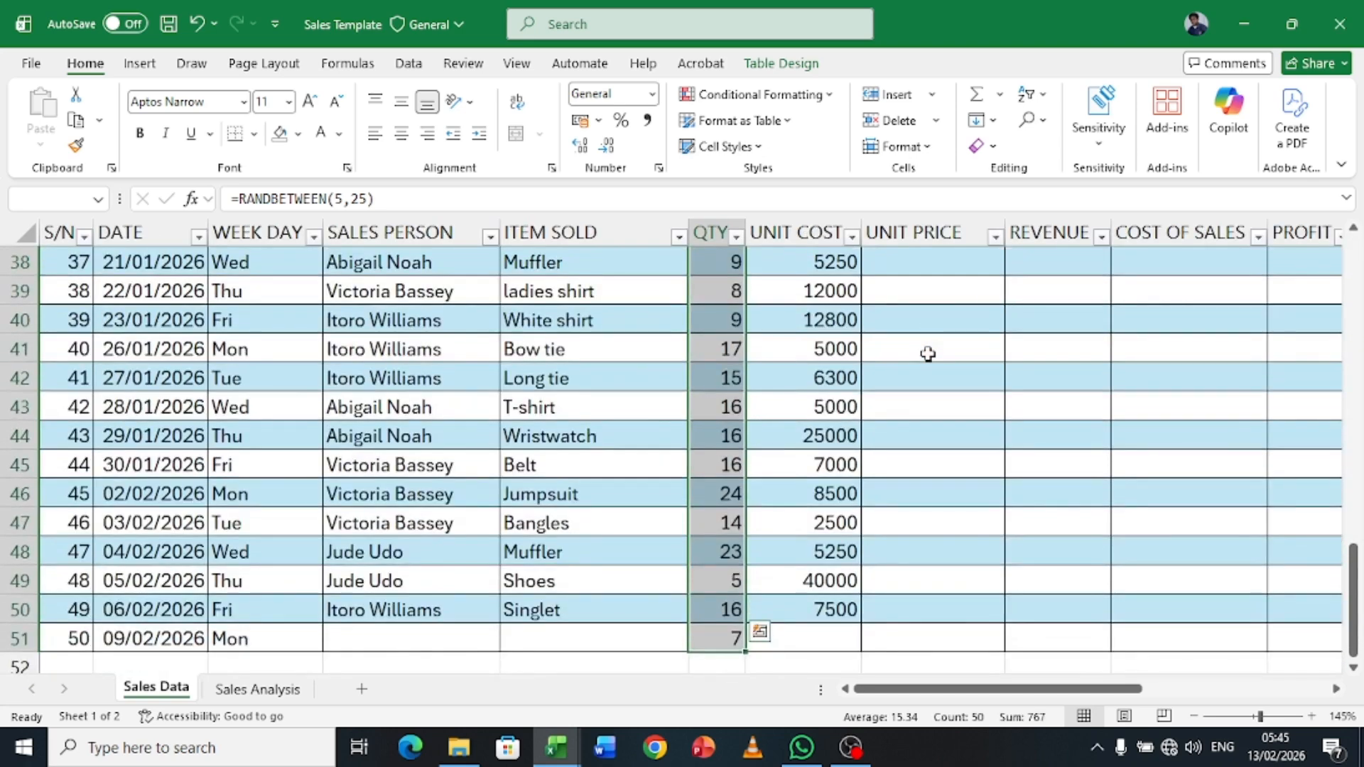
# Replace the random-number formulas in the QTY column with their static values using Paste Special Values.
pyautogui.hotkey('ctrl', 'c')
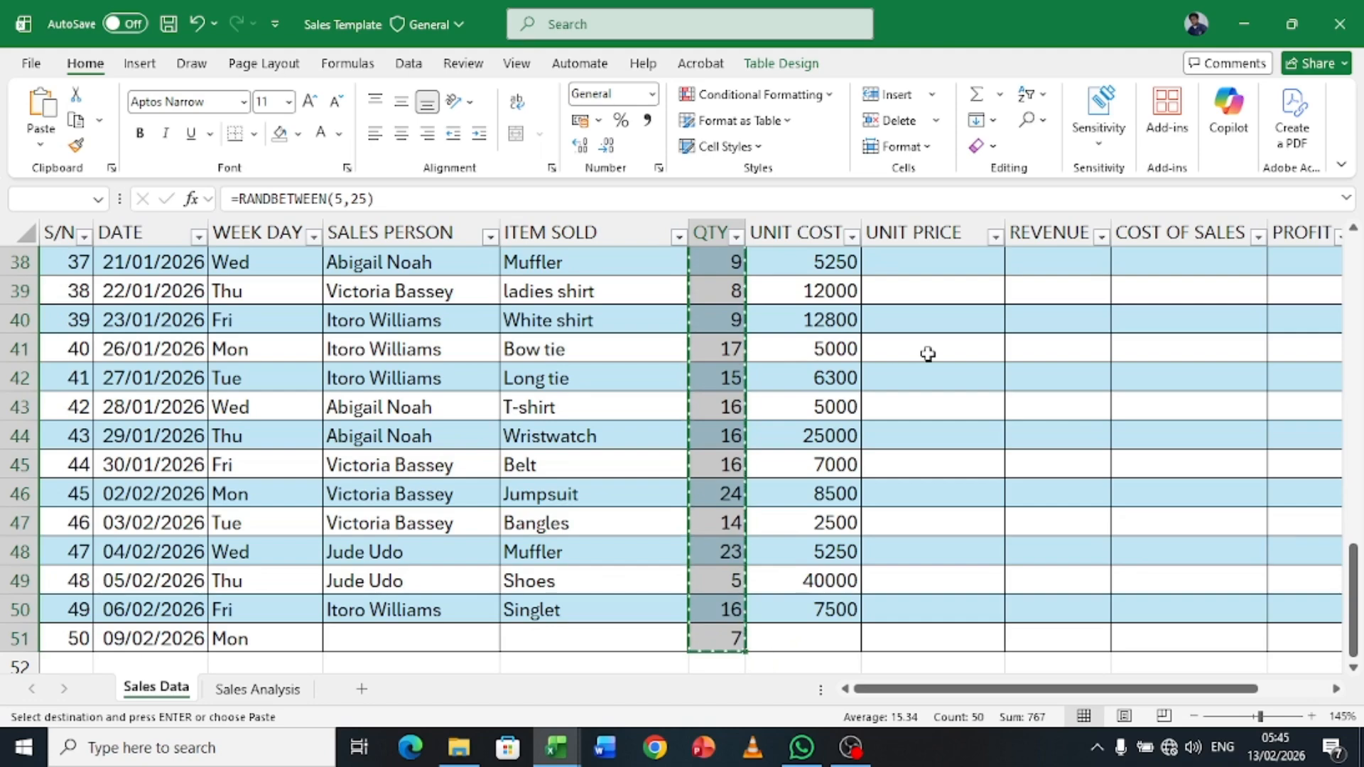
pyautogui.scroll(12, 927, 354)
pyautogui.hotkey('ctrl', 'alt', 'v')
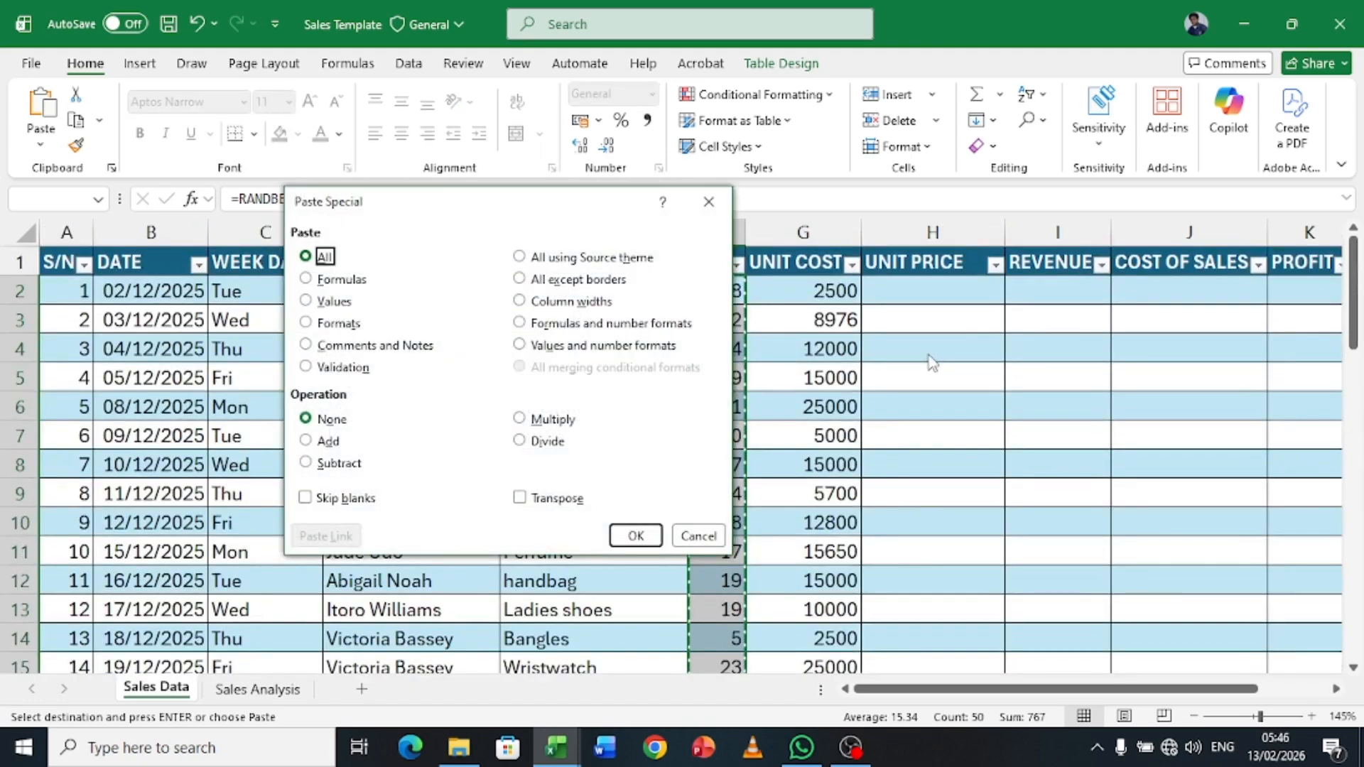
pyautogui.press('v')
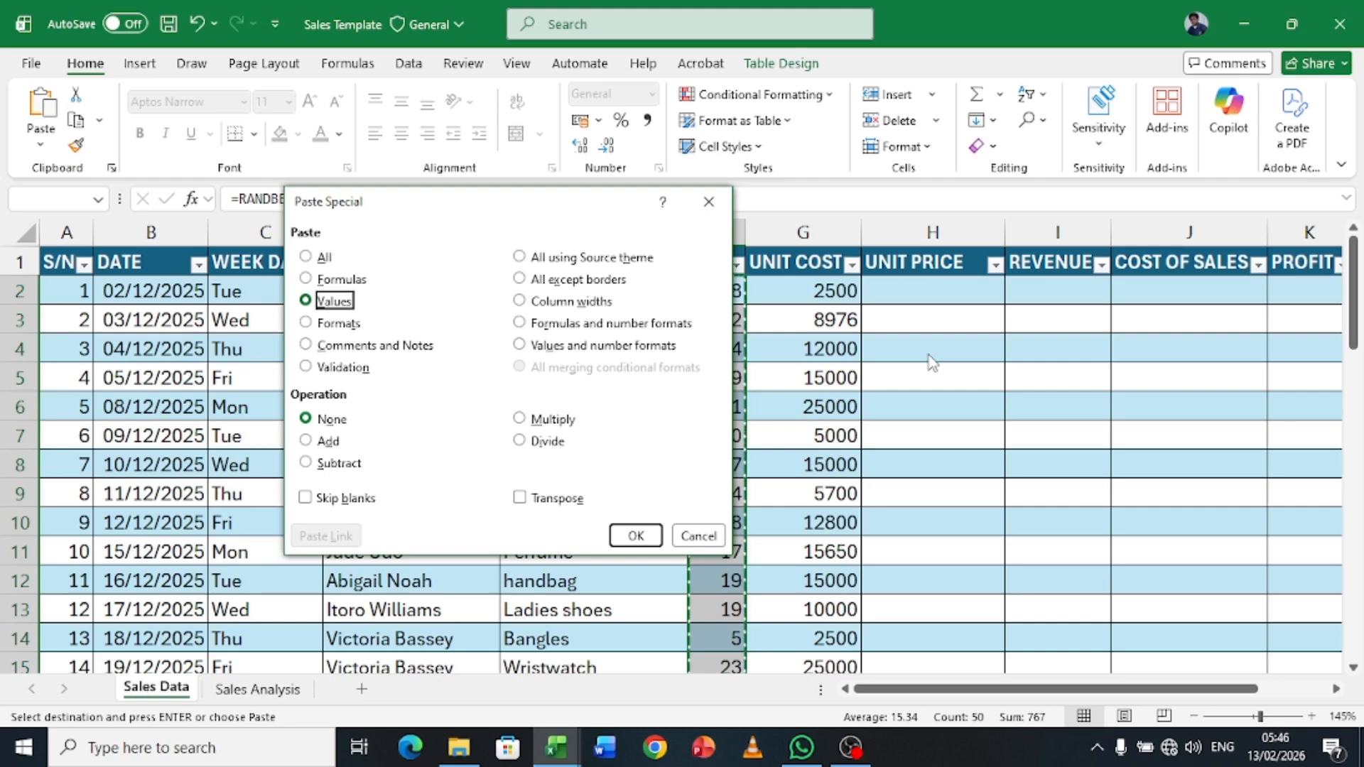
pyautogui.press('Return')
pyautogui.press('Escape')
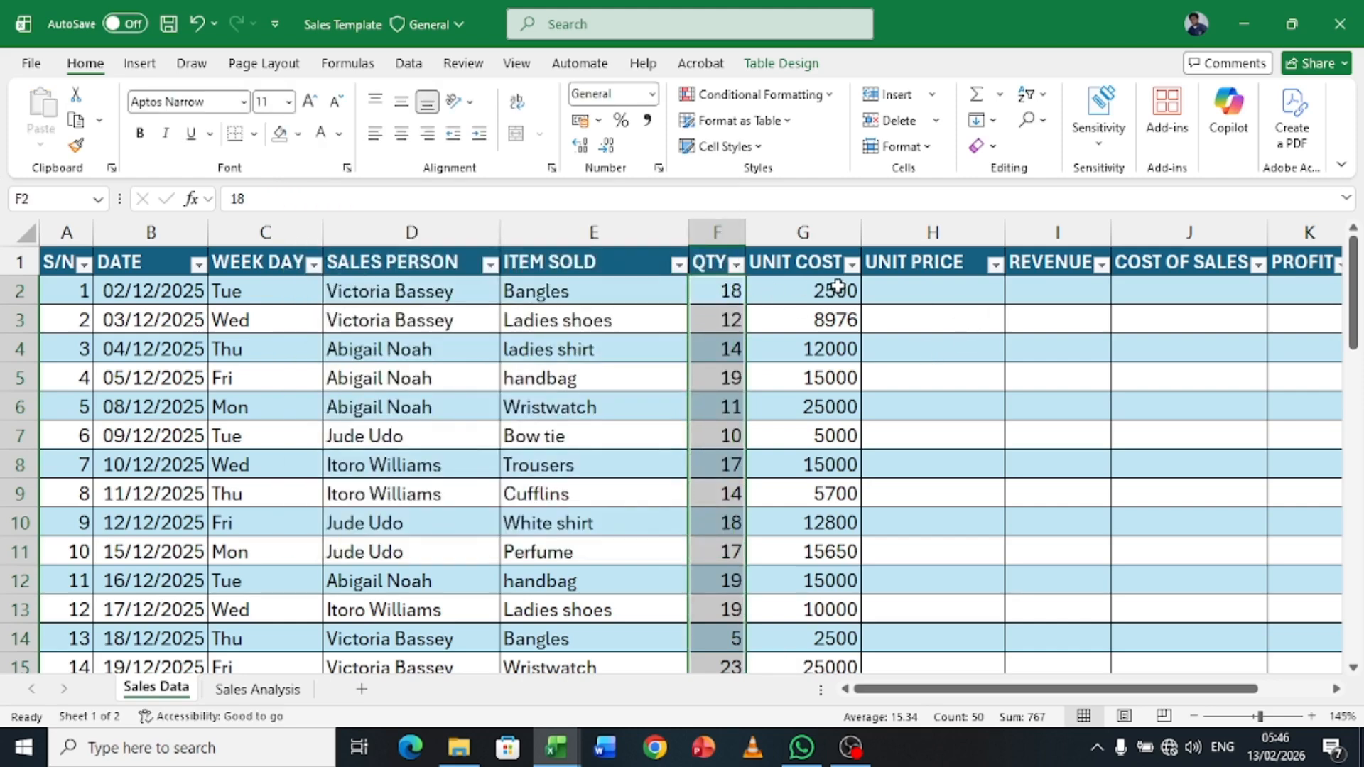
# Calculate the UNIT PRICE column from H2 with a 50% markup on cost, using =[@[UNIT COST]]*(1+50%).
pyautogui.click(928, 288)
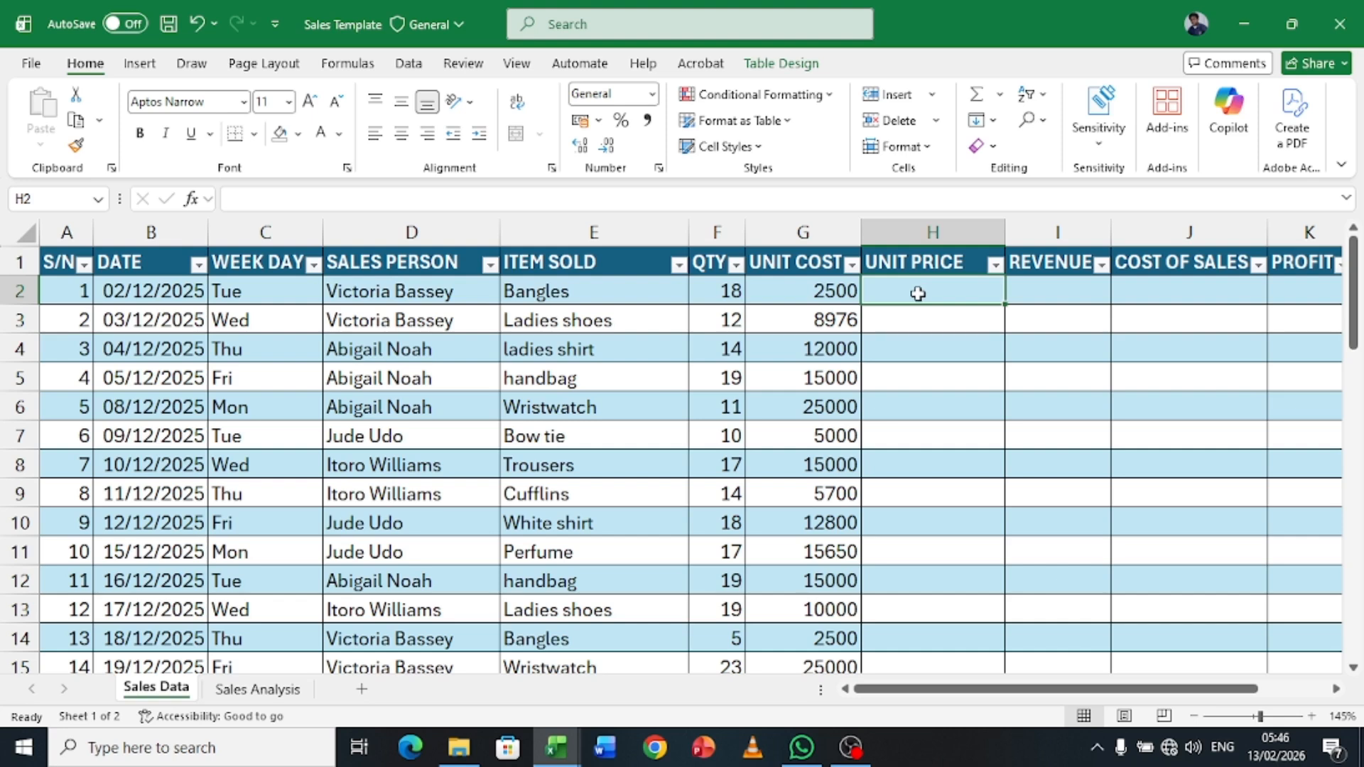
pyautogui.write('=')
pyautogui.click(846, 287)
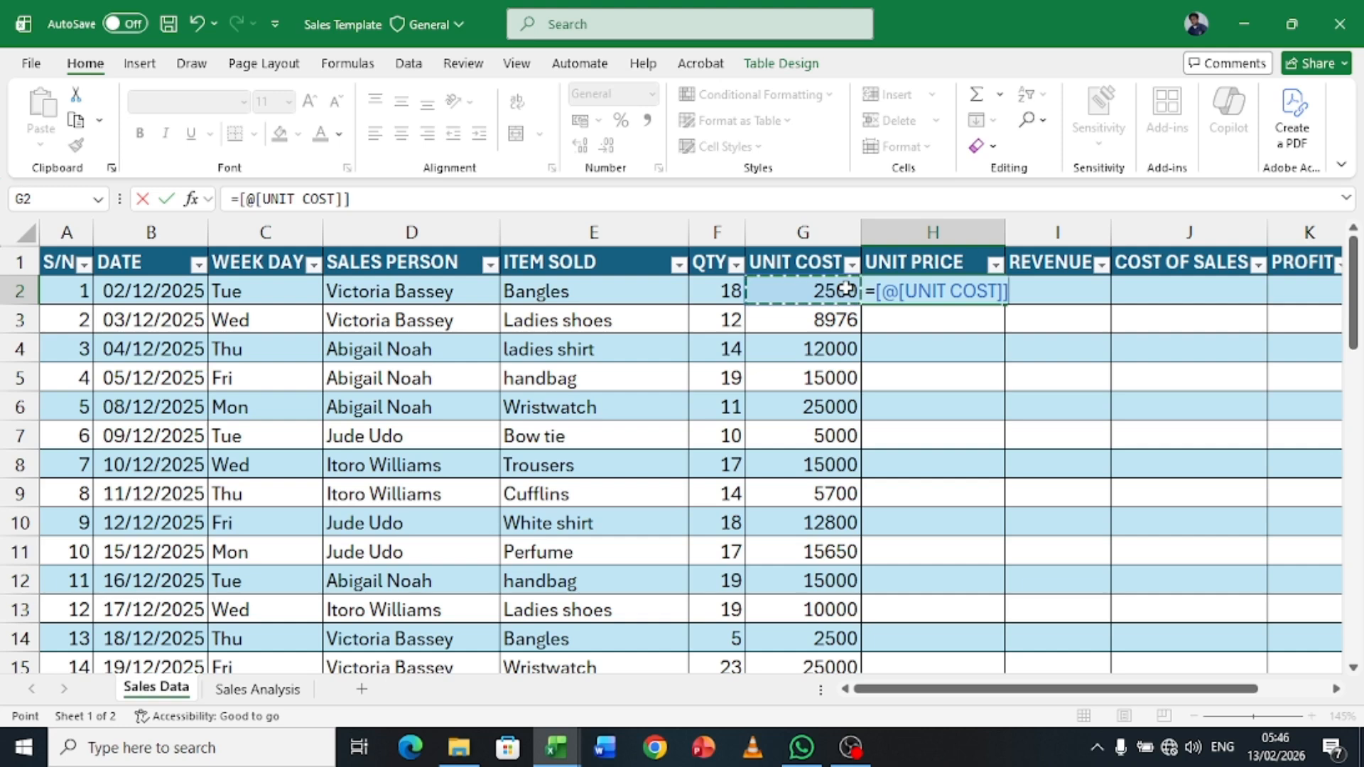
pyautogui.write('*(')
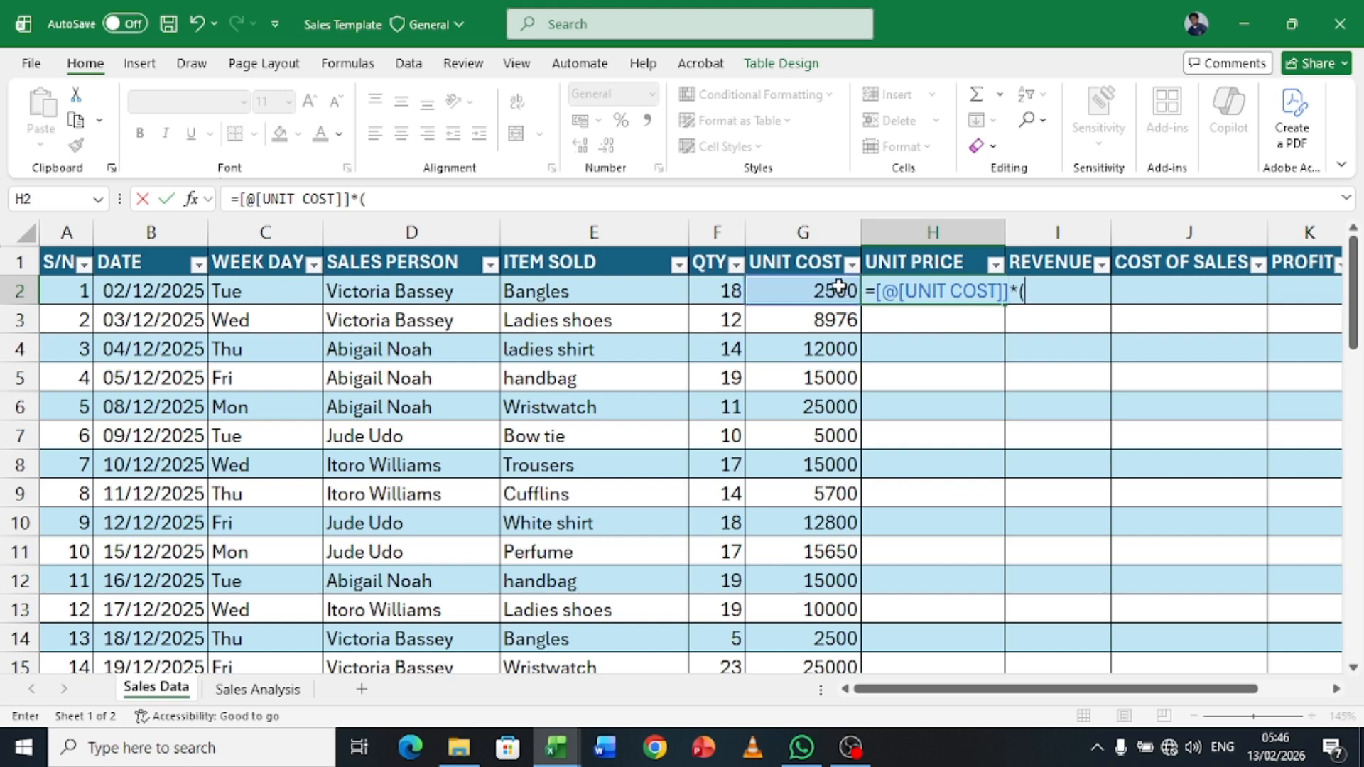
pyautogui.write('1+50%')
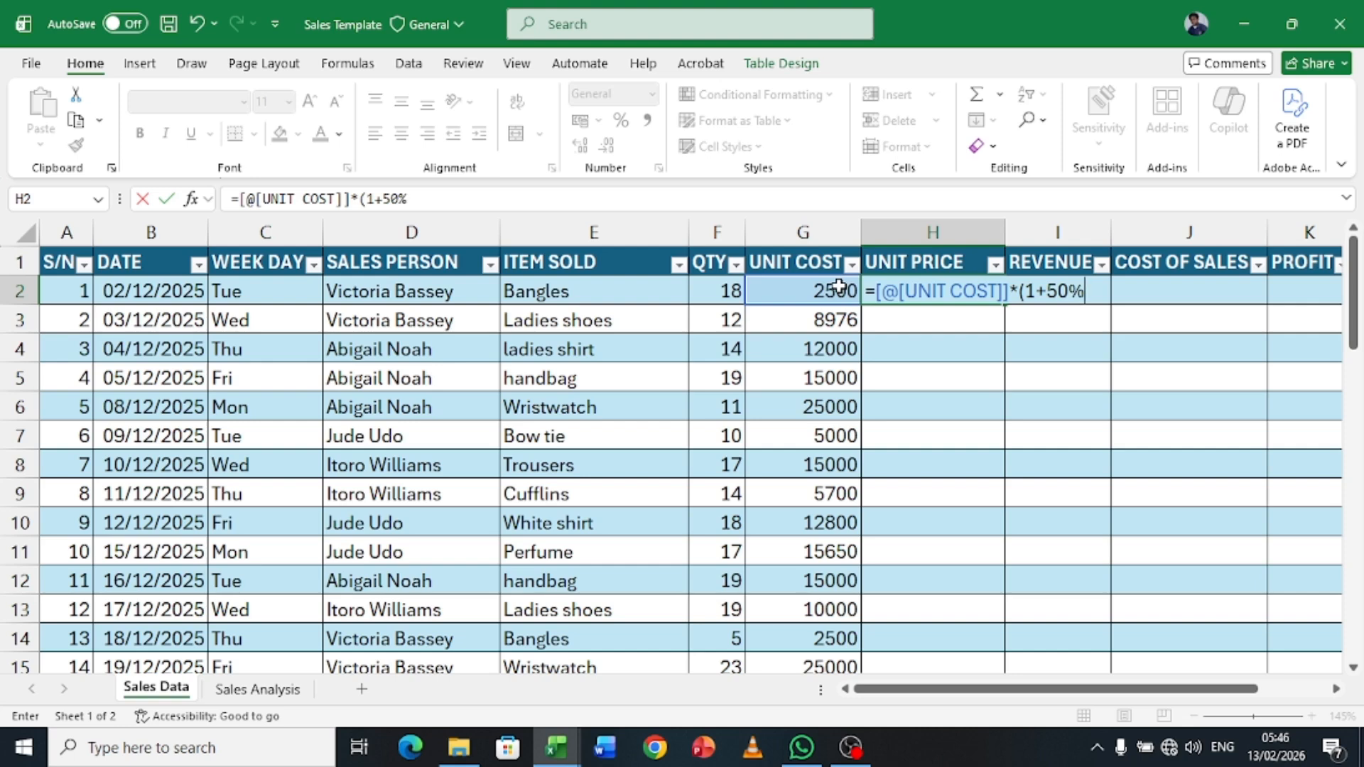
pyautogui.write(')')
pyautogui.press('Return')
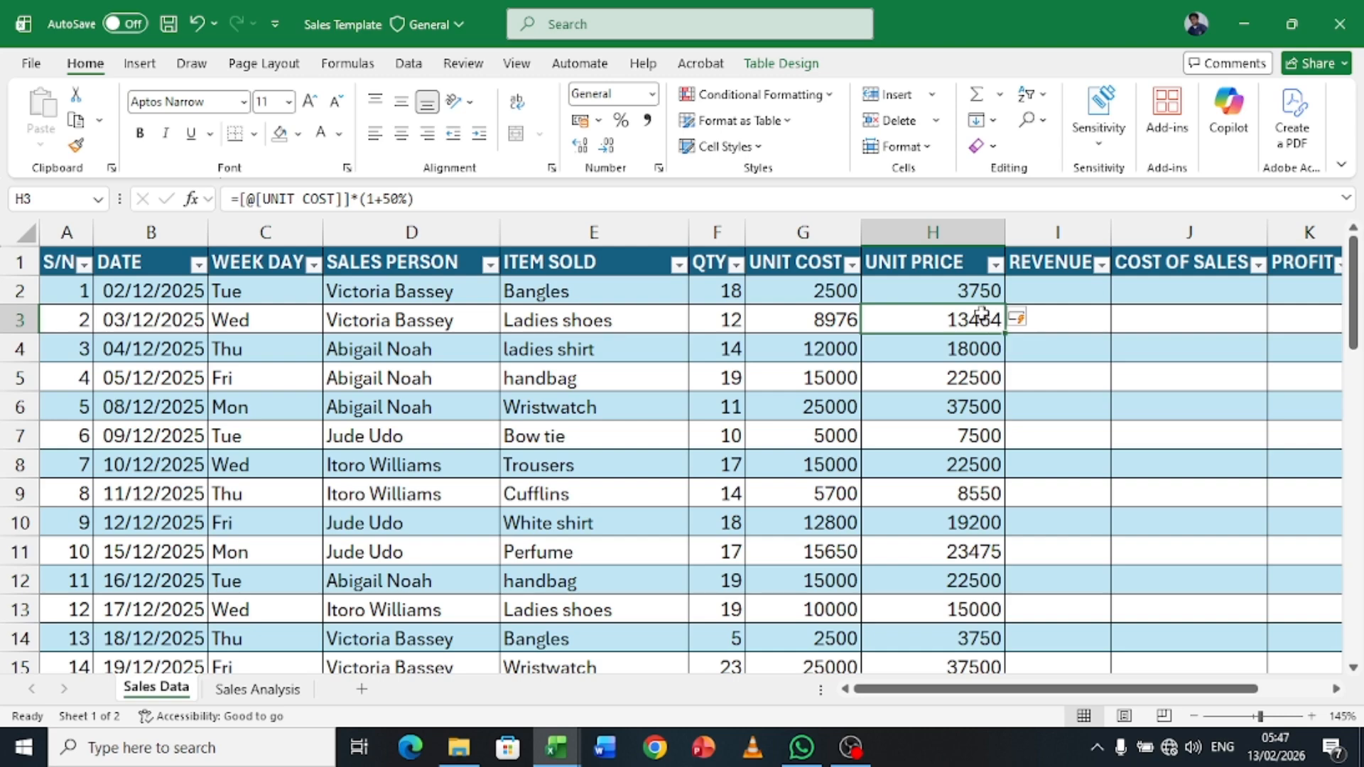
pyautogui.hscroll(2, 923, 285)
pyautogui.click(874, 285)
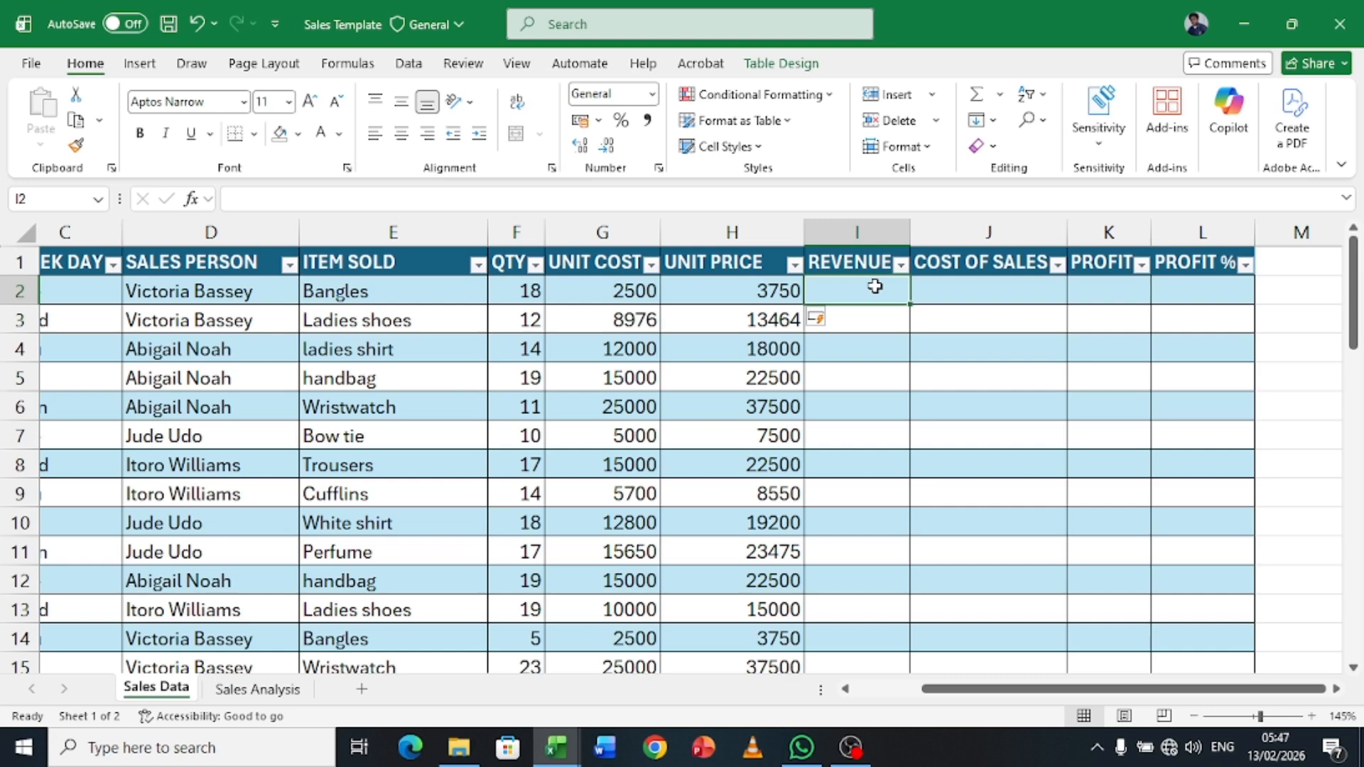
pyautogui.write('=')
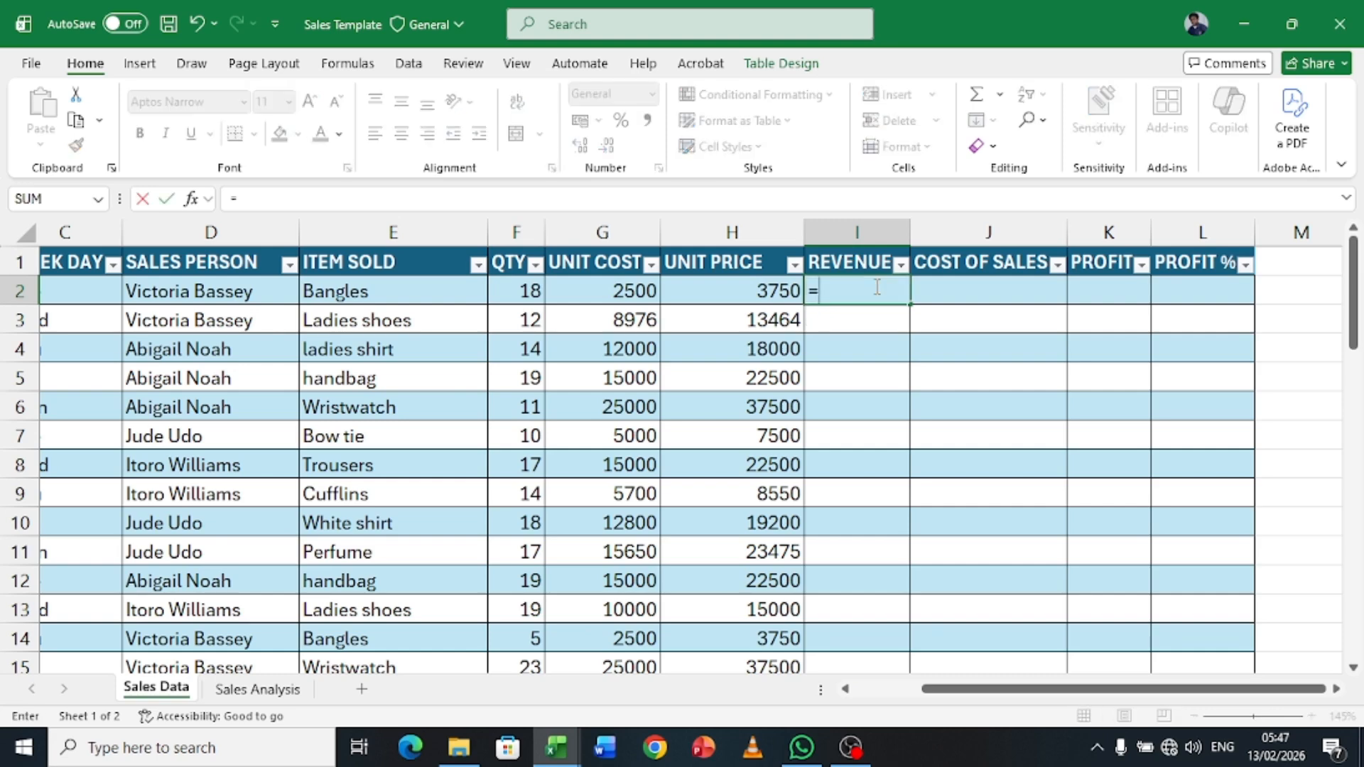
pyautogui.press('Left')
pyautogui.press('Left')
pyautogui.press('Right')
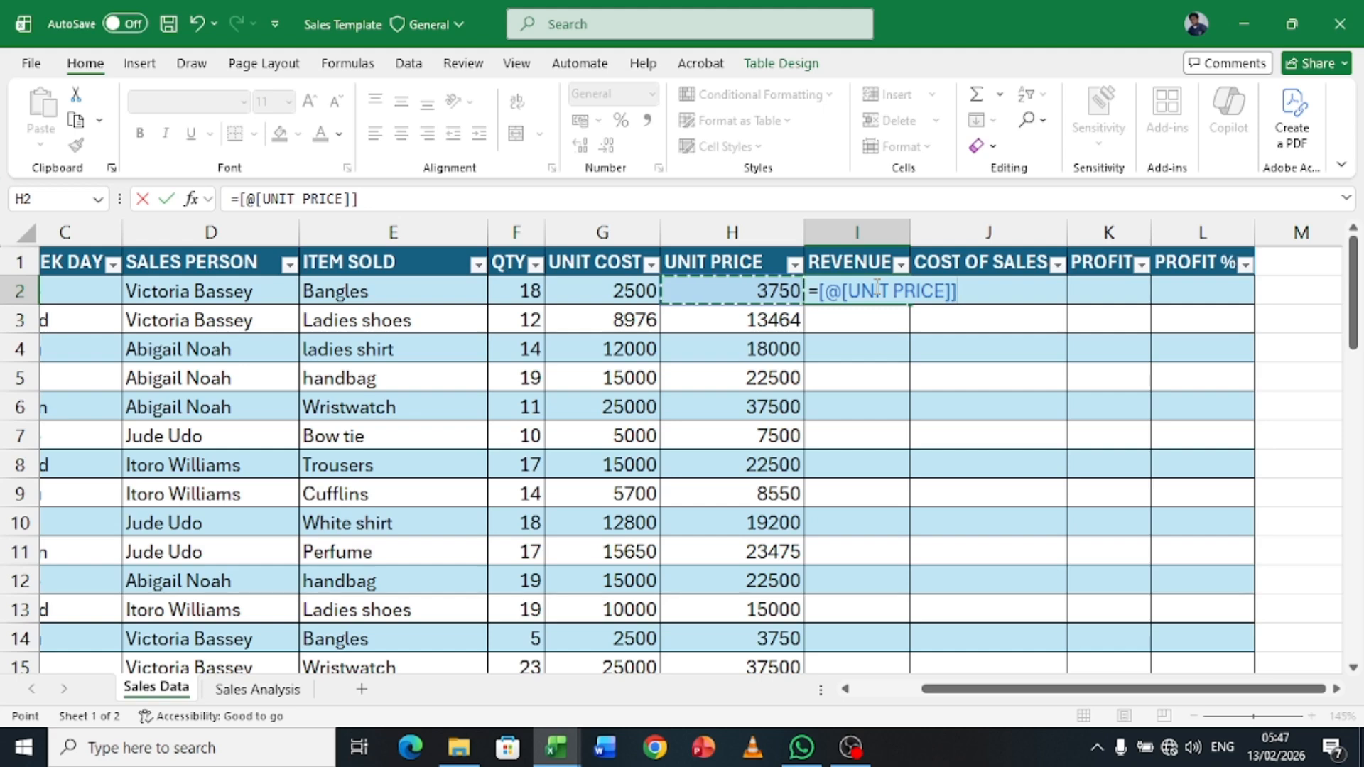
pyautogui.write('*')
pyautogui.press('Left')
pyautogui.press('Left')
pyautogui.press('Left')
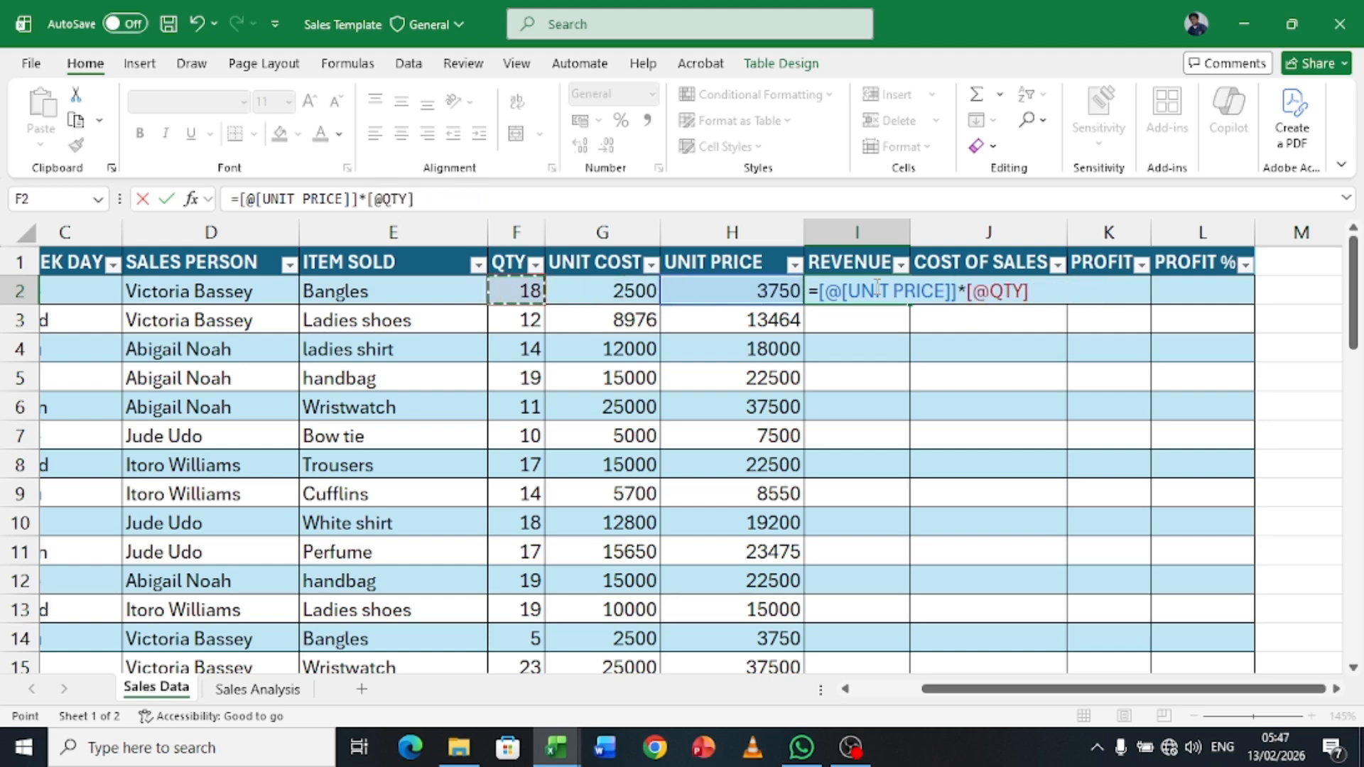
pyautogui.press('Return')
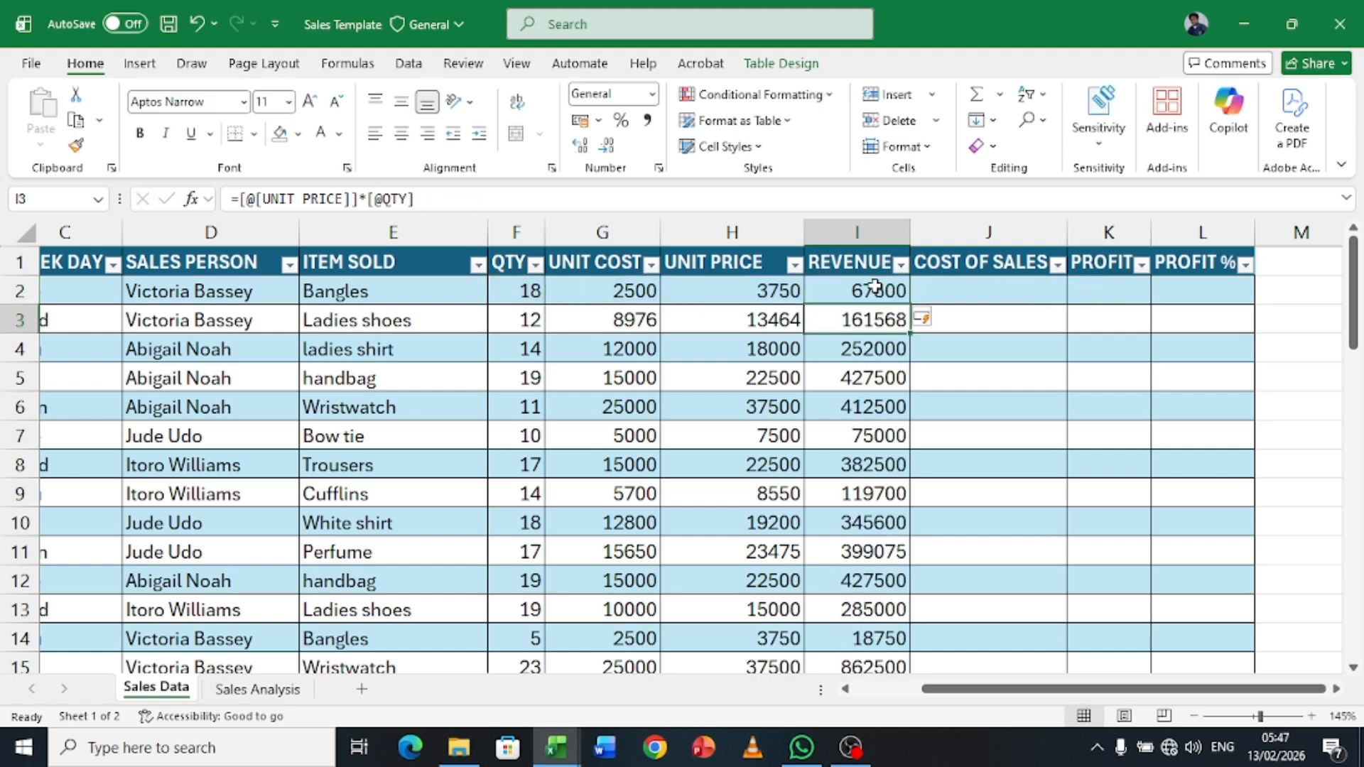
pyautogui.click(1021, 286)
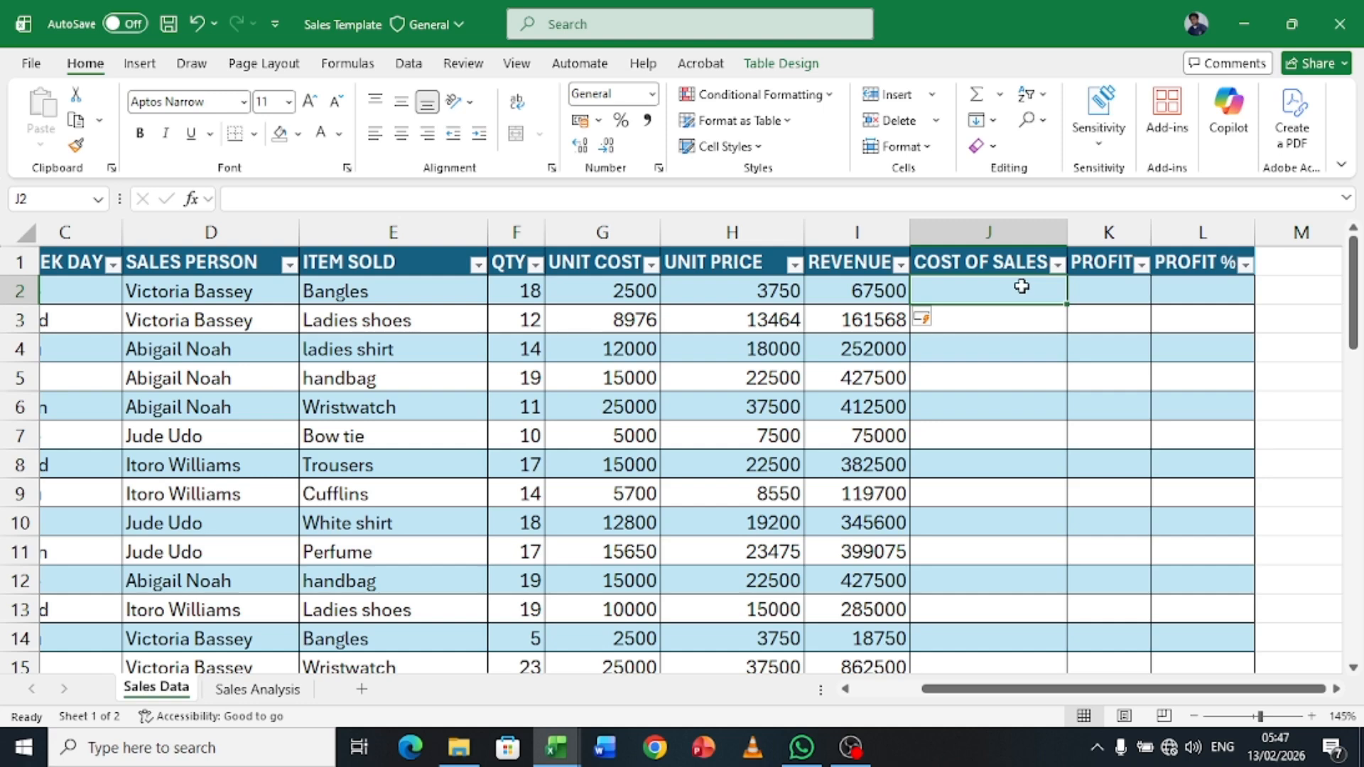
pyautogui.write('=')
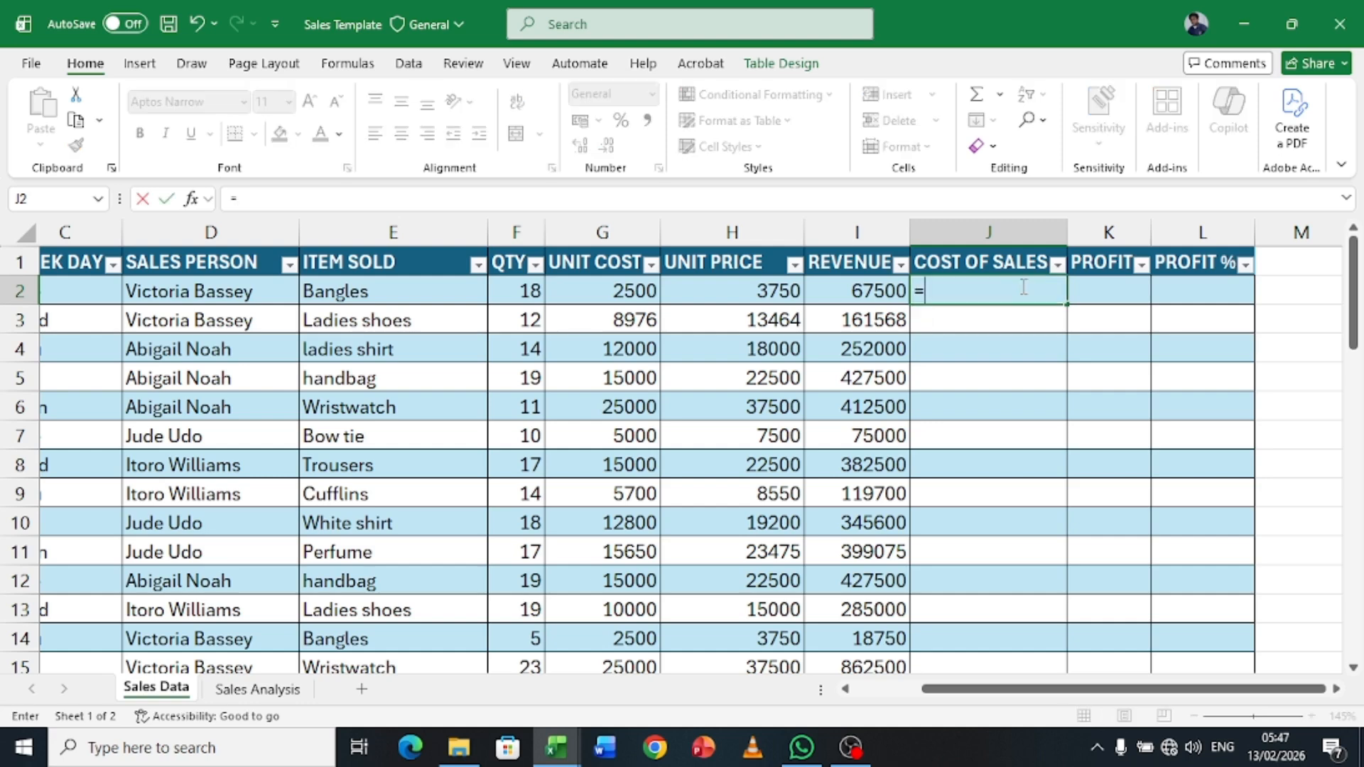
pyautogui.press('Left')
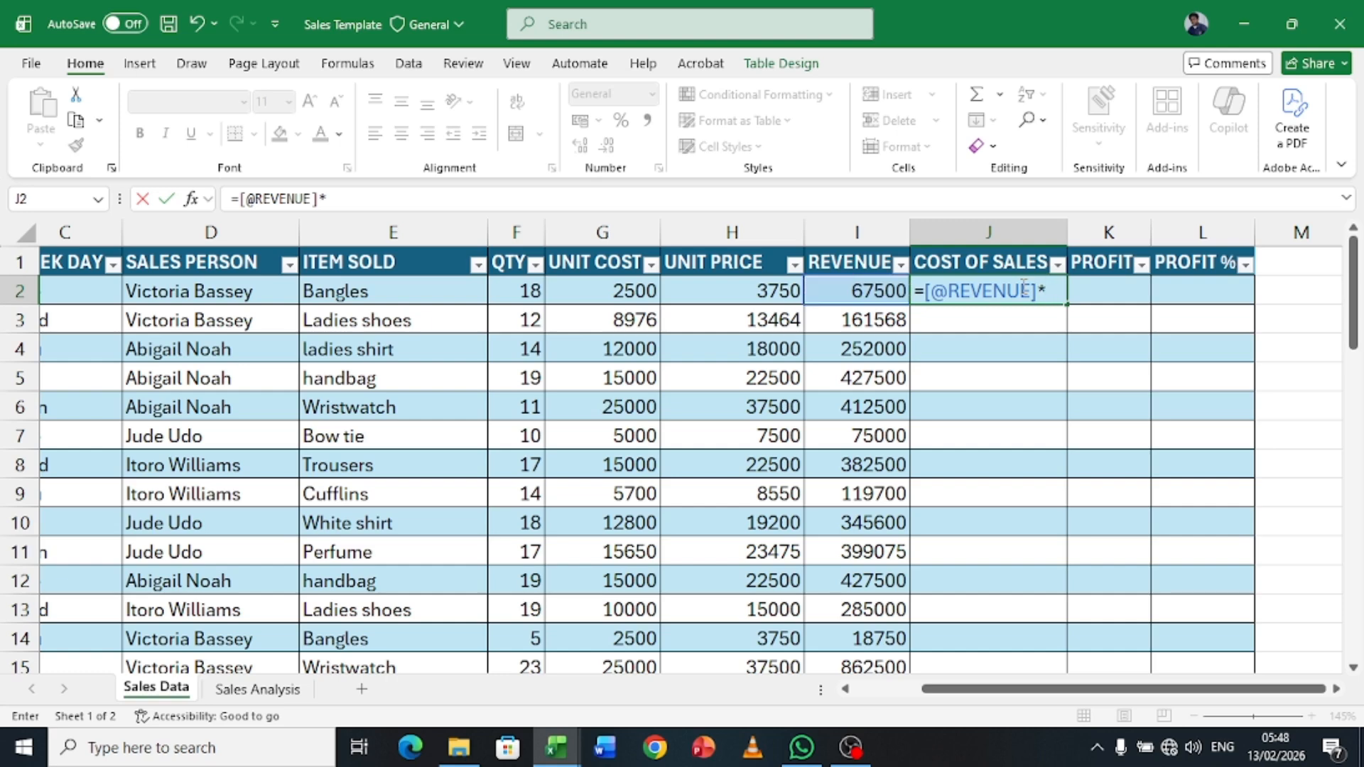
pyautogui.write('*2%')
pyautogui.press('Return')
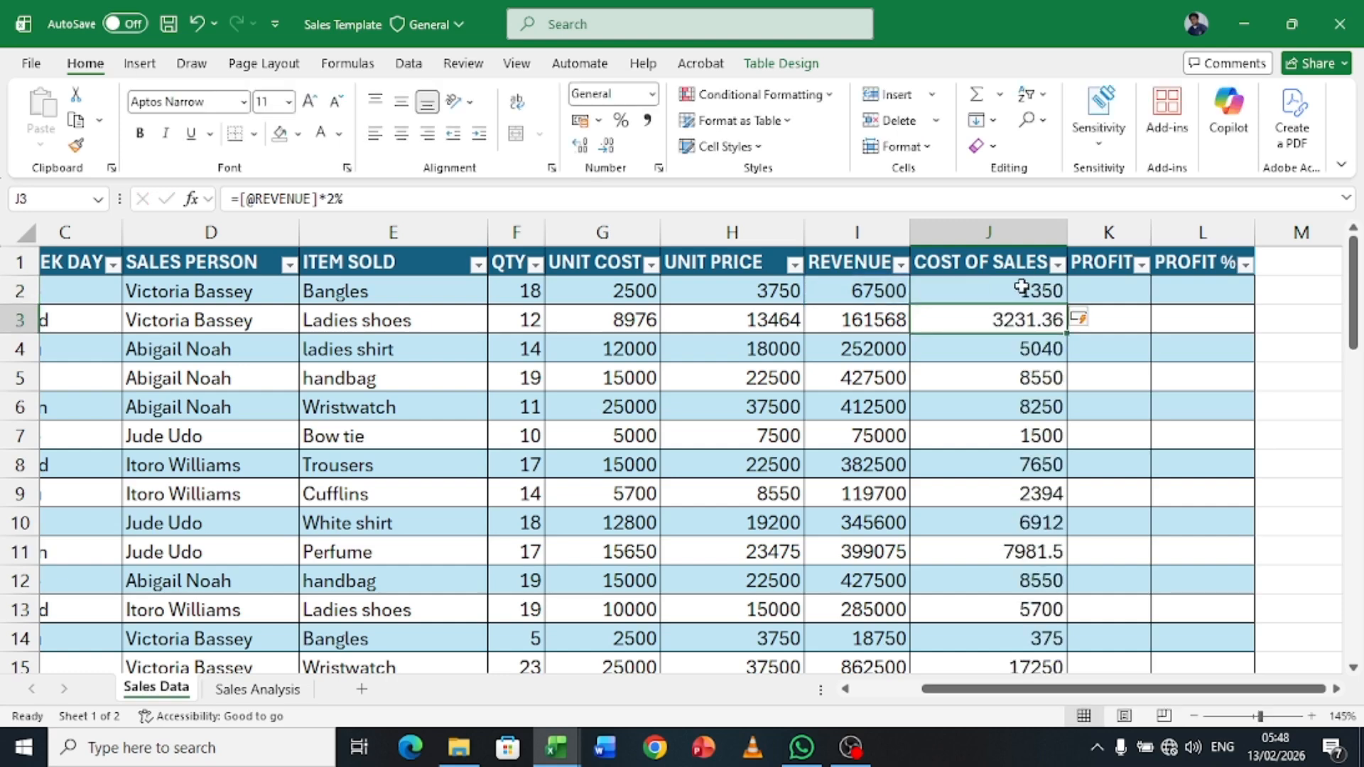
pyautogui.click(1113, 288)
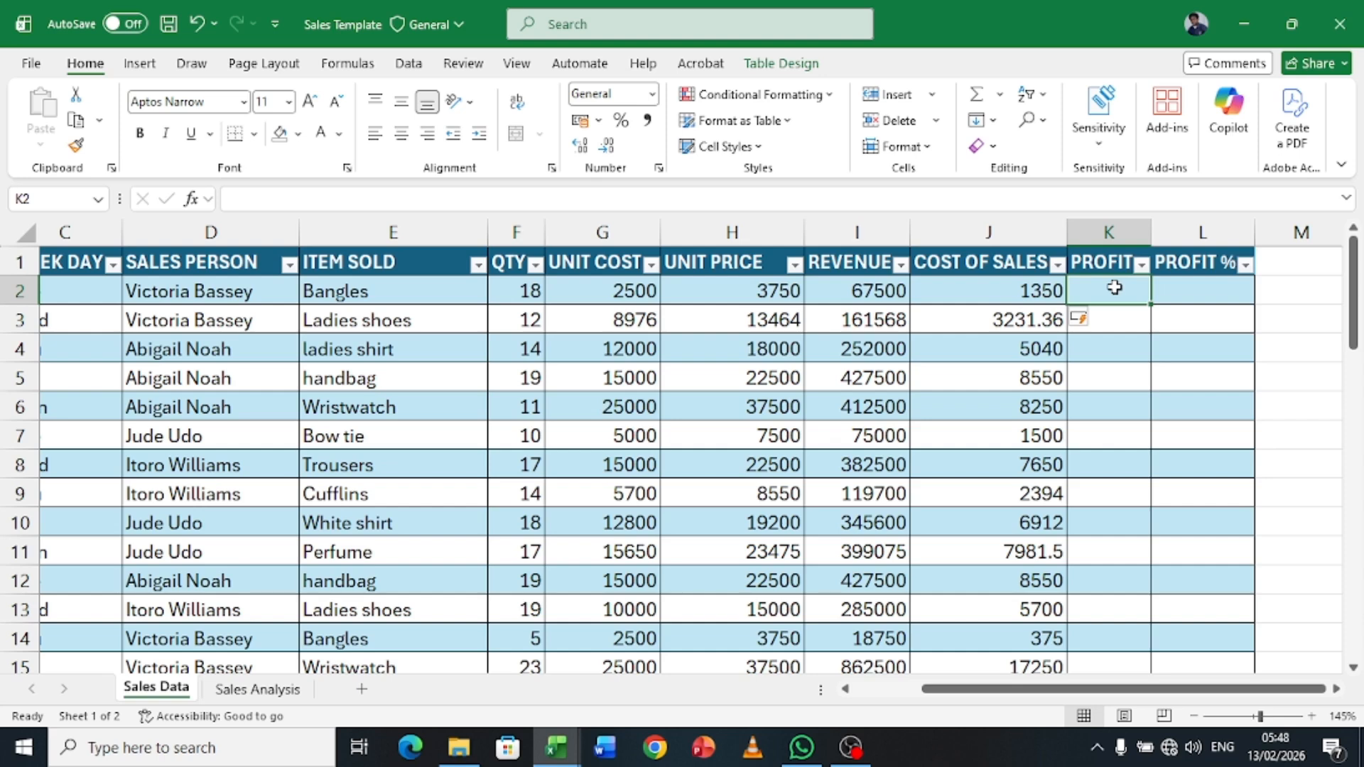
pyautogui.write('=')
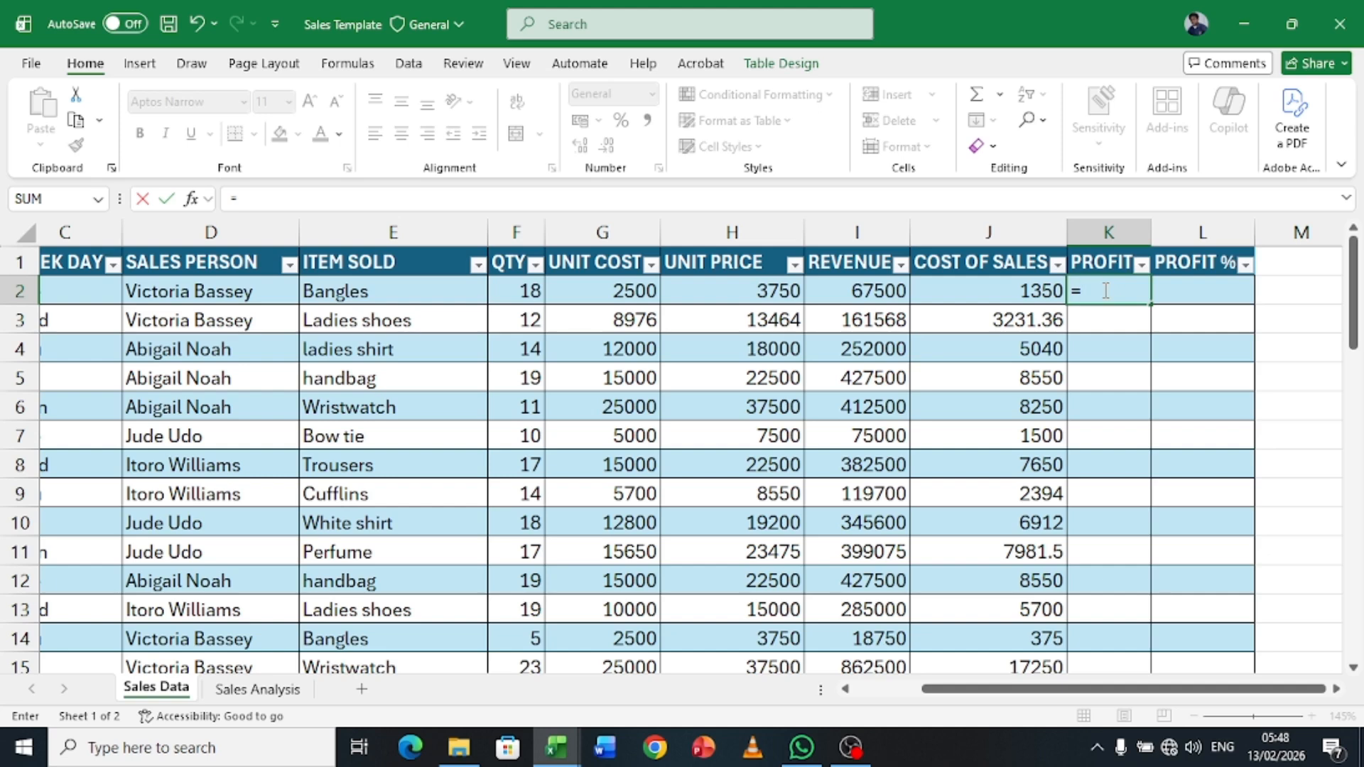
pyautogui.press('Left')
pyautogui.press('Left')
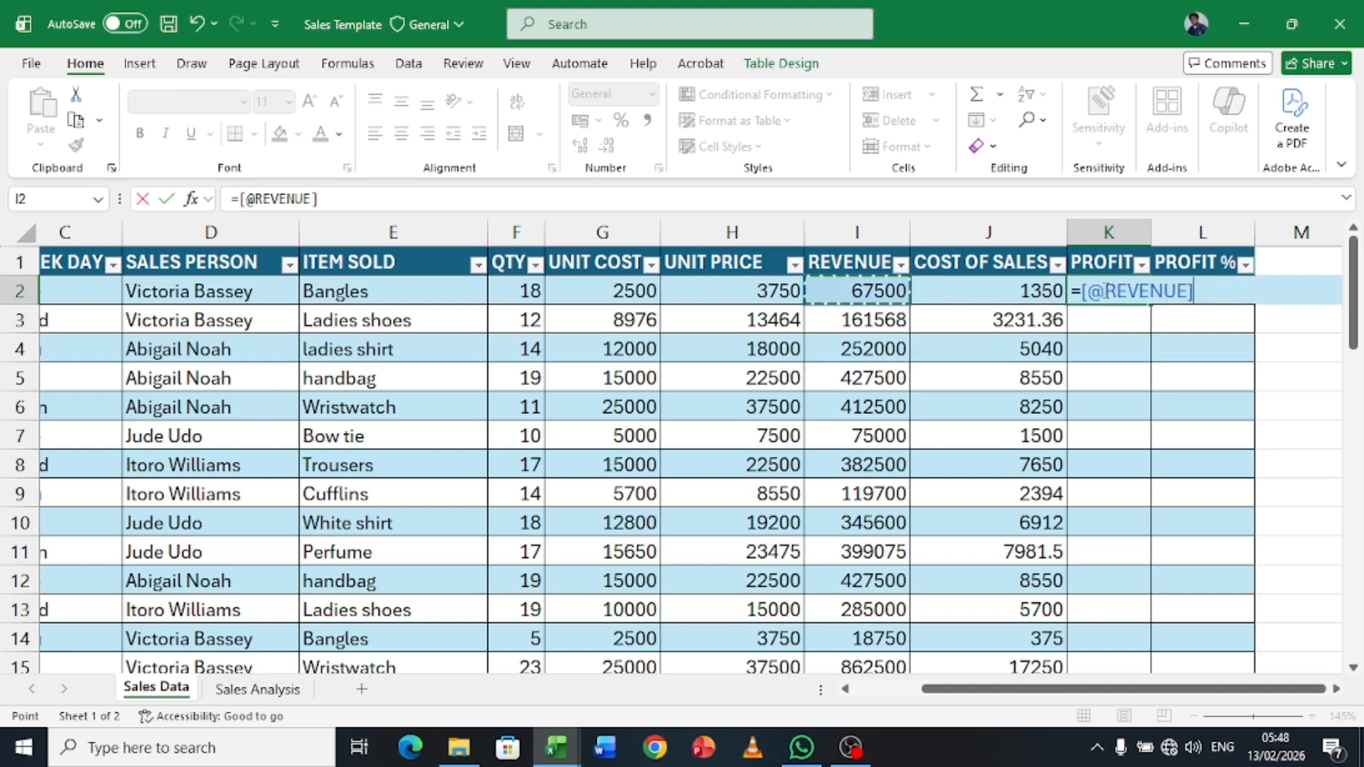
pyautogui.write('-')
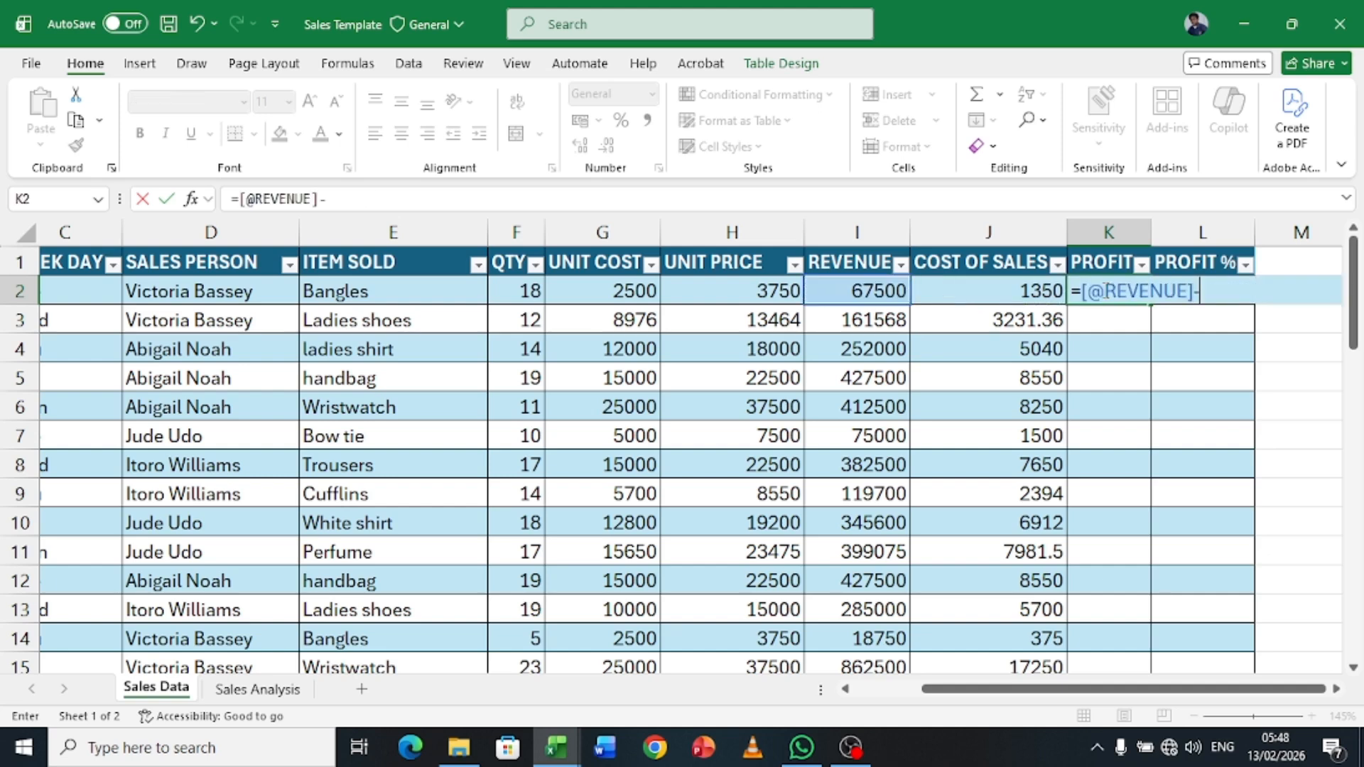
pyautogui.write('(')
pyautogui.click(641, 290)
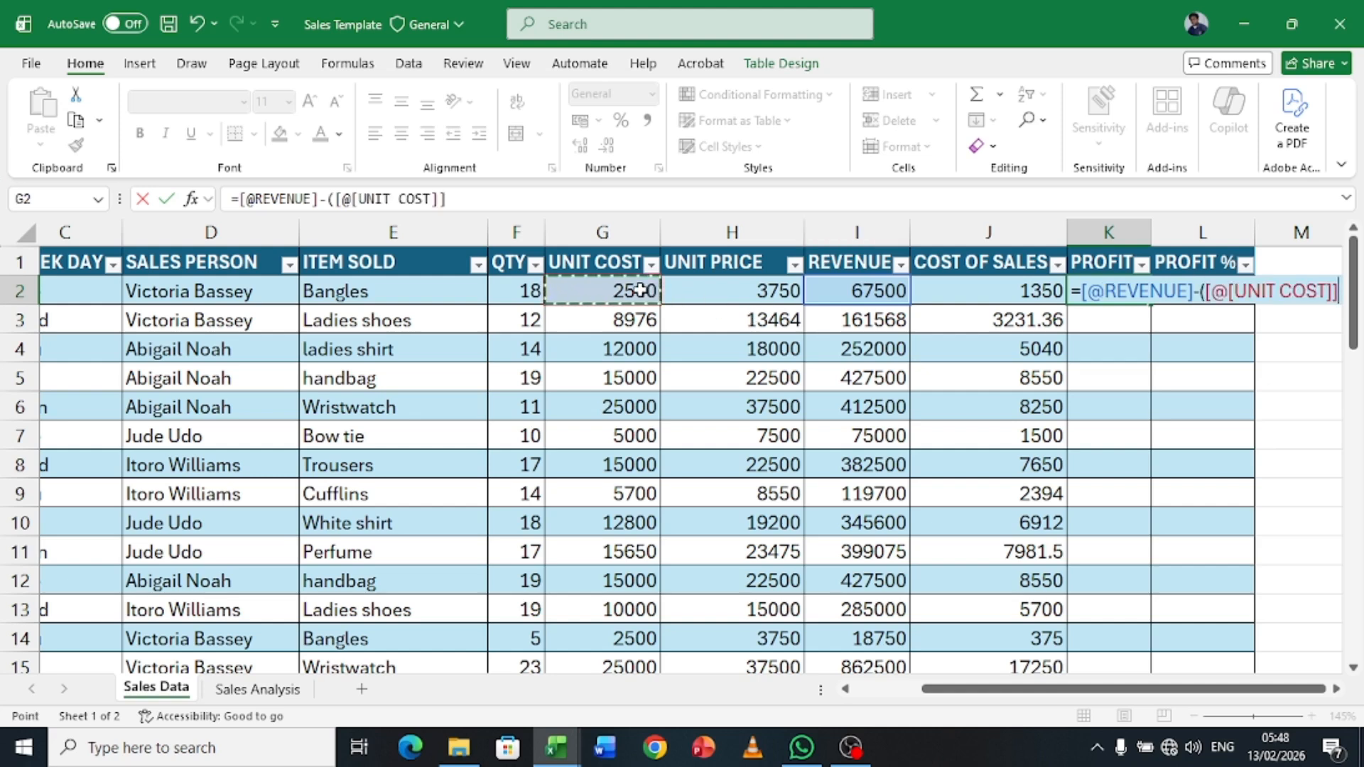
pyautogui.write('+')
pyautogui.click(1033, 294)
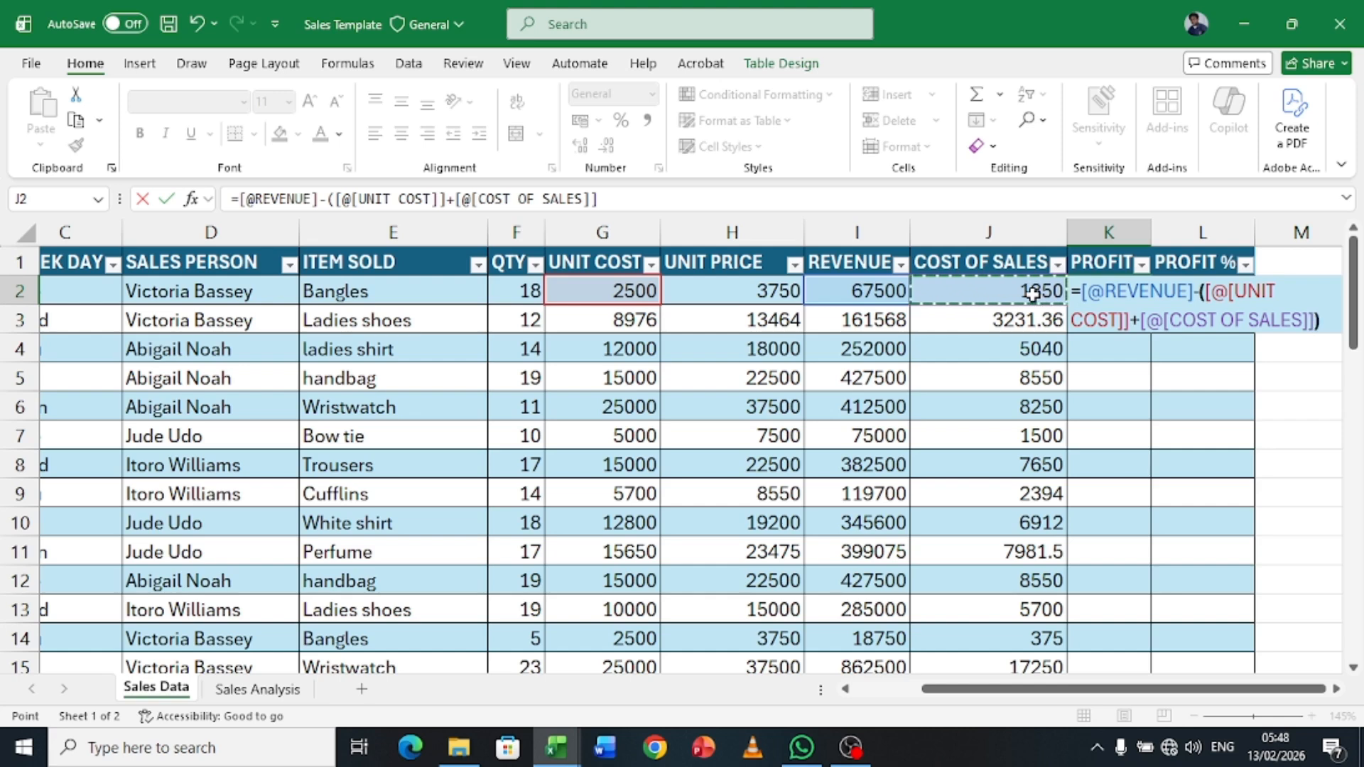
pyautogui.write(')')
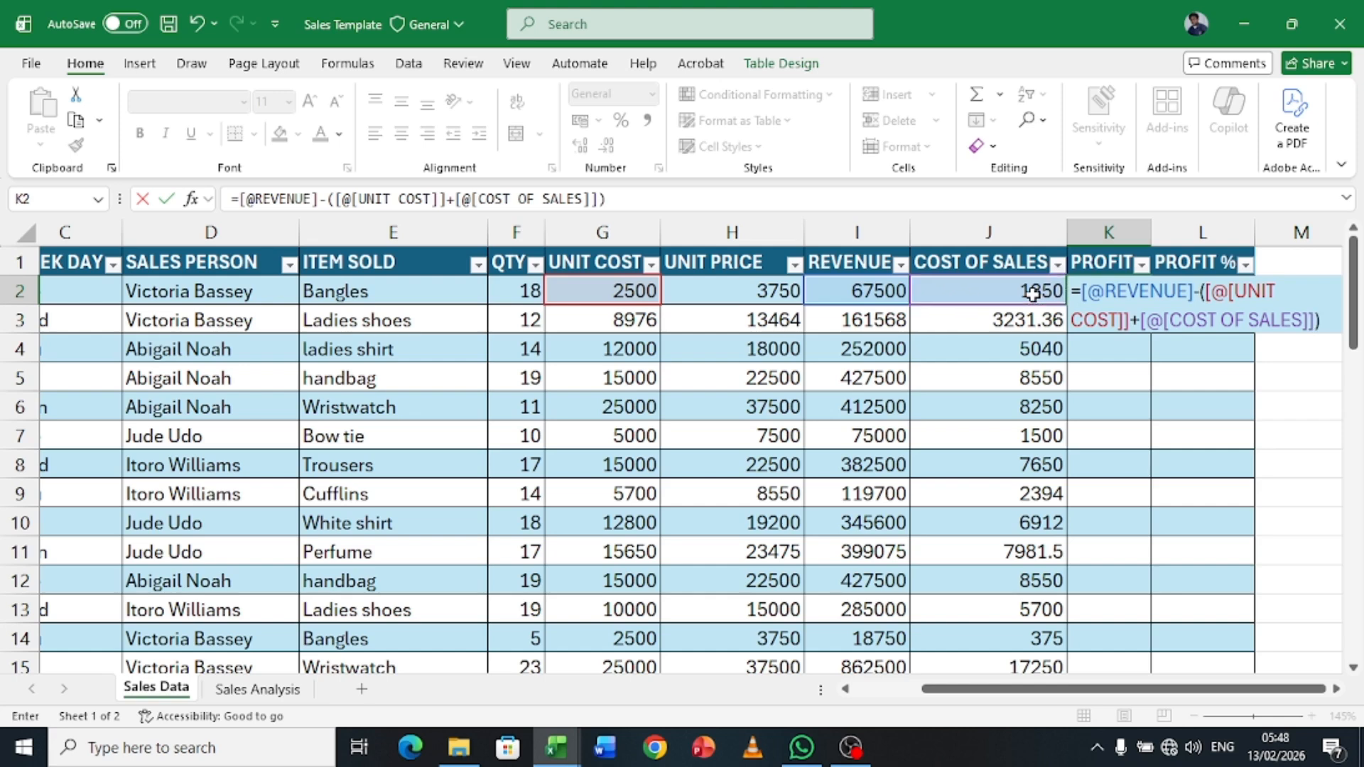
pyautogui.press('Return')
# Calculate the PROFIT % column by entering =([@[UNIT PRICE]]-([@[UNIT COST]]+[@[COST OF SALES]]))/([@[UNIT COST]]+[@[COST OF SALES]]) in L2.
pyautogui.click(1232, 287)
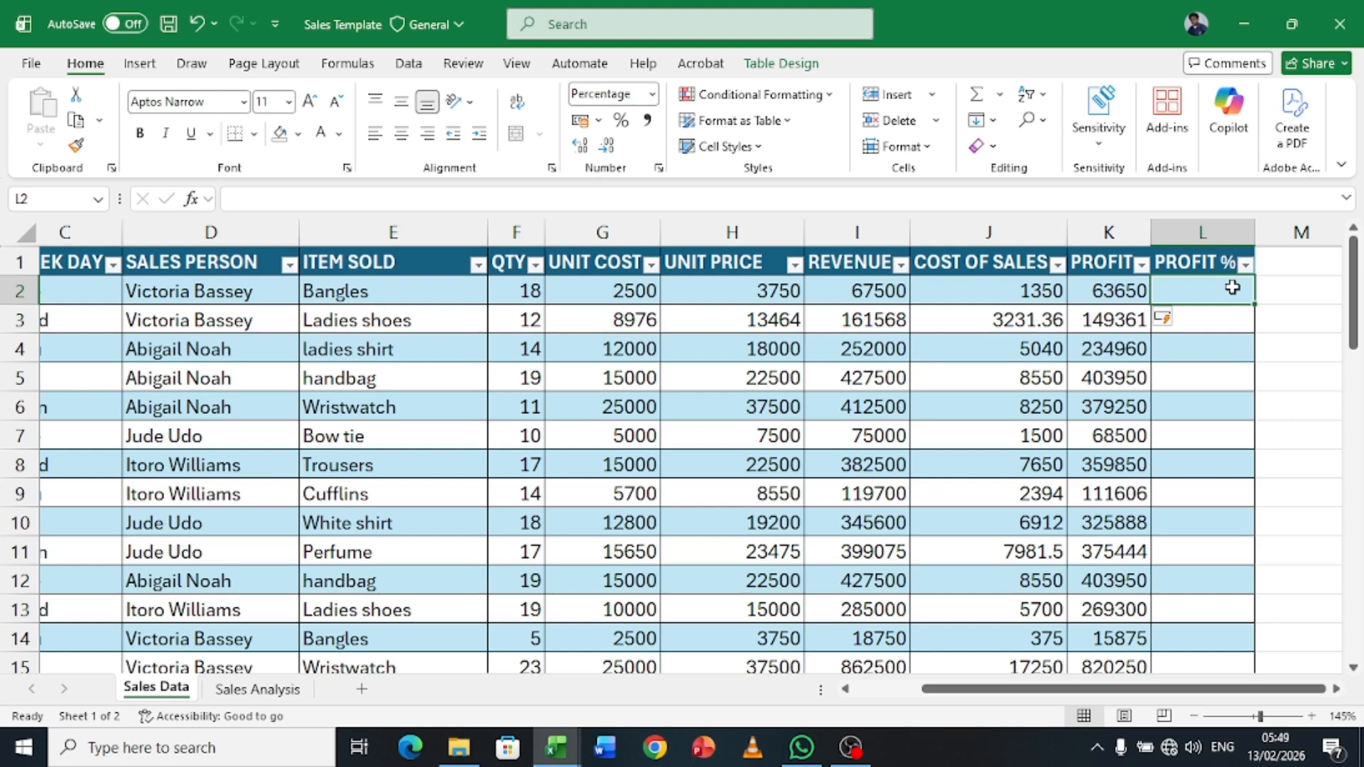
pyautogui.write('=')
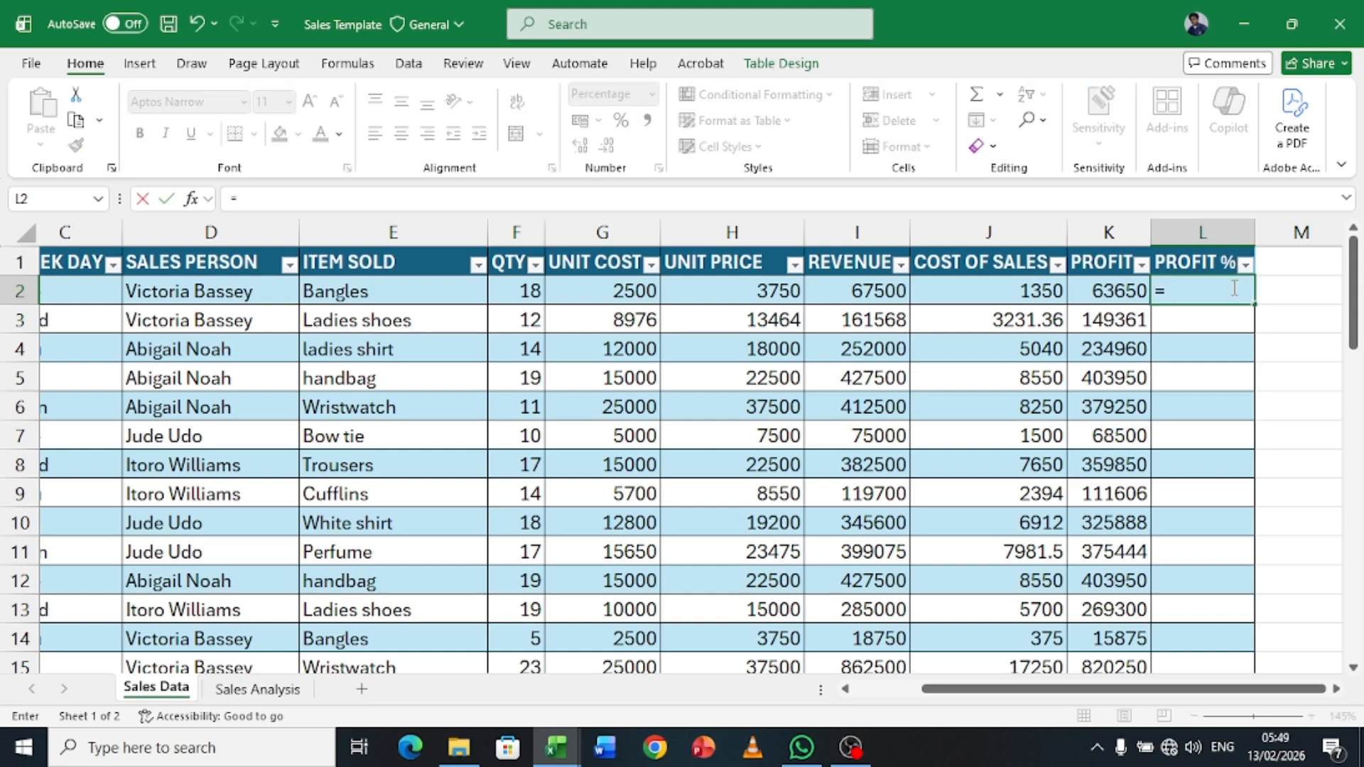
pyautogui.press('Left')
pyautogui.press('Left')
pyautogui.press('Left')
pyautogui.press('Left')
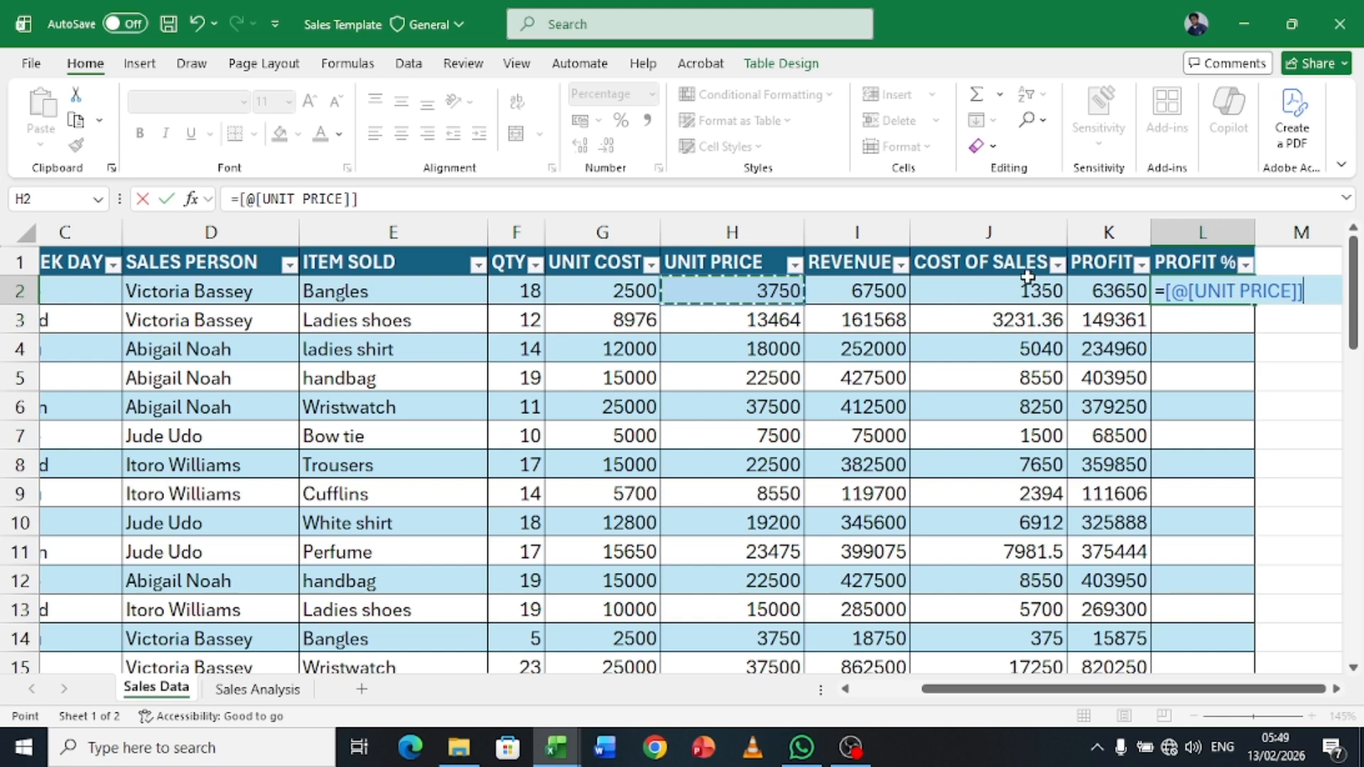
pyautogui.click(270, 199)
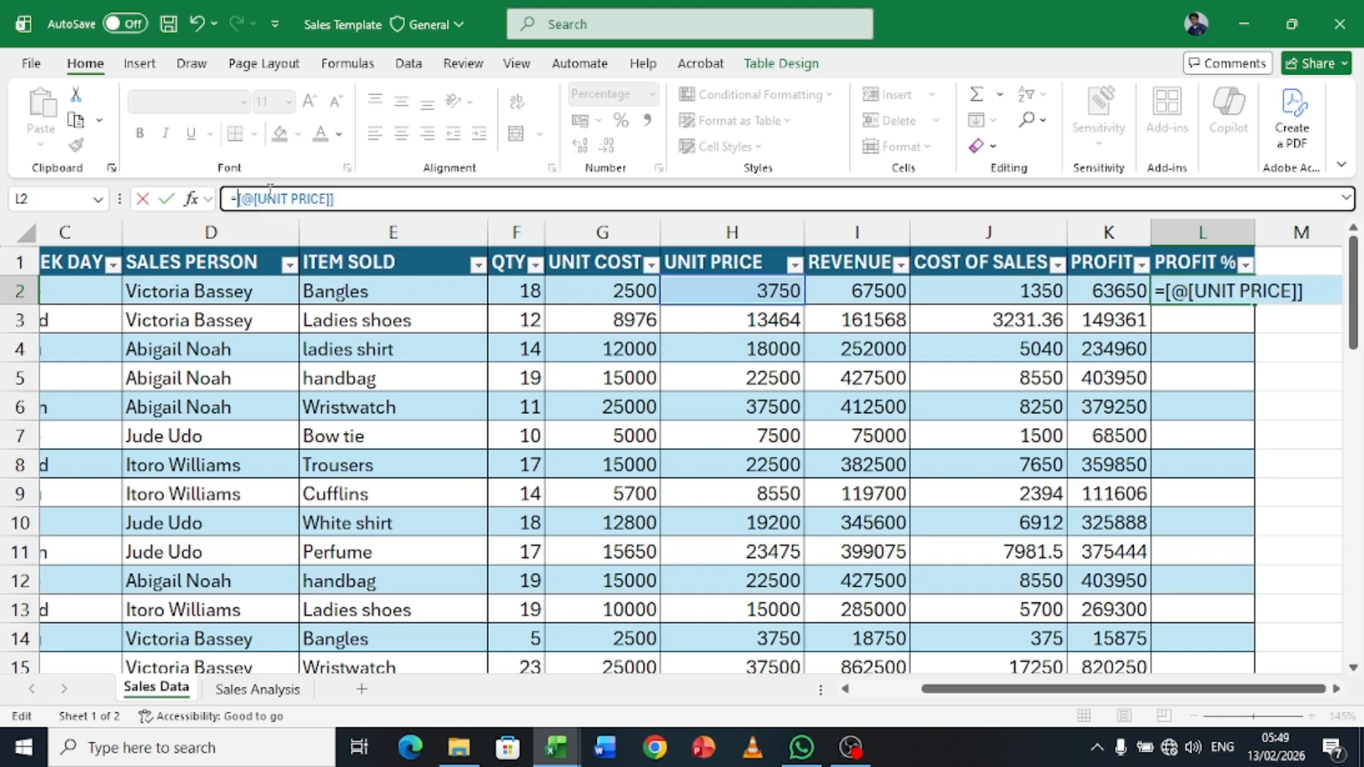
pyautogui.write('(')
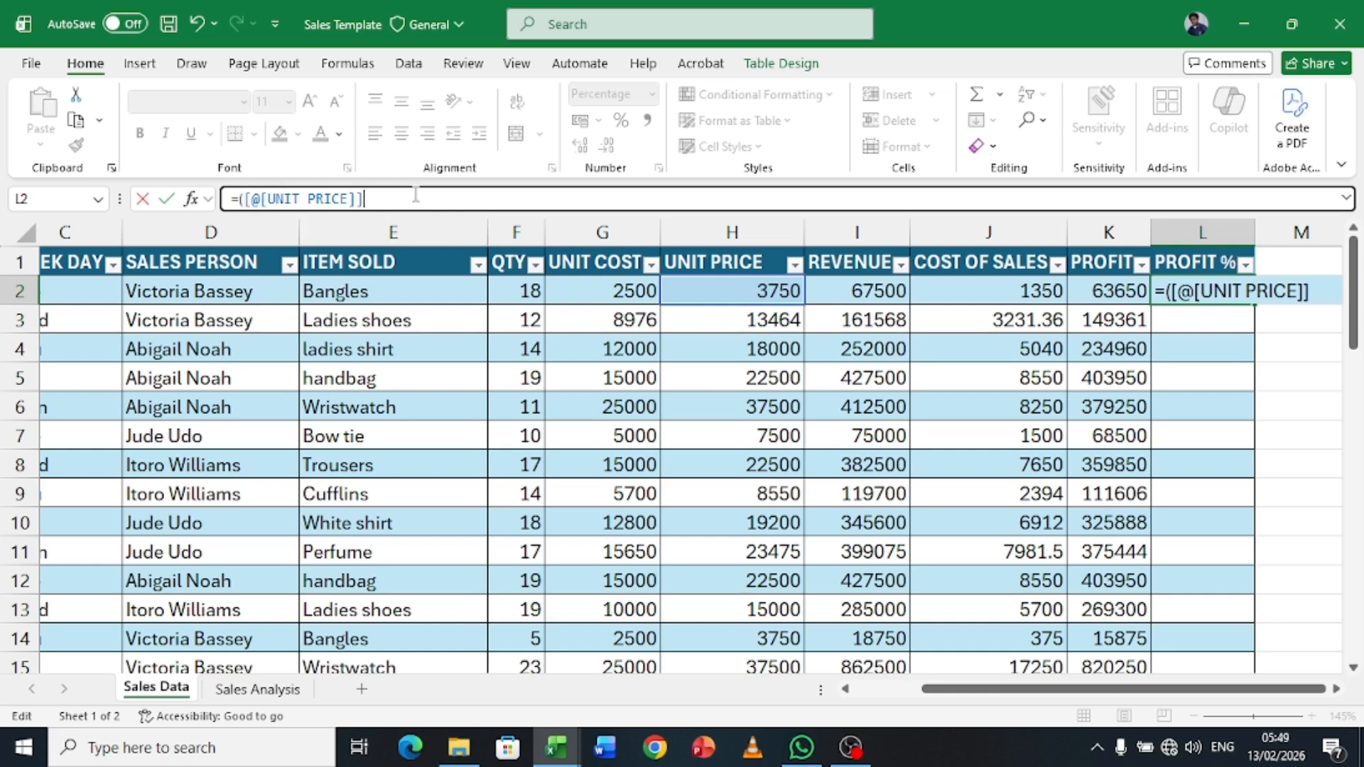
pyautogui.write('-(')
pyautogui.click(597, 290)
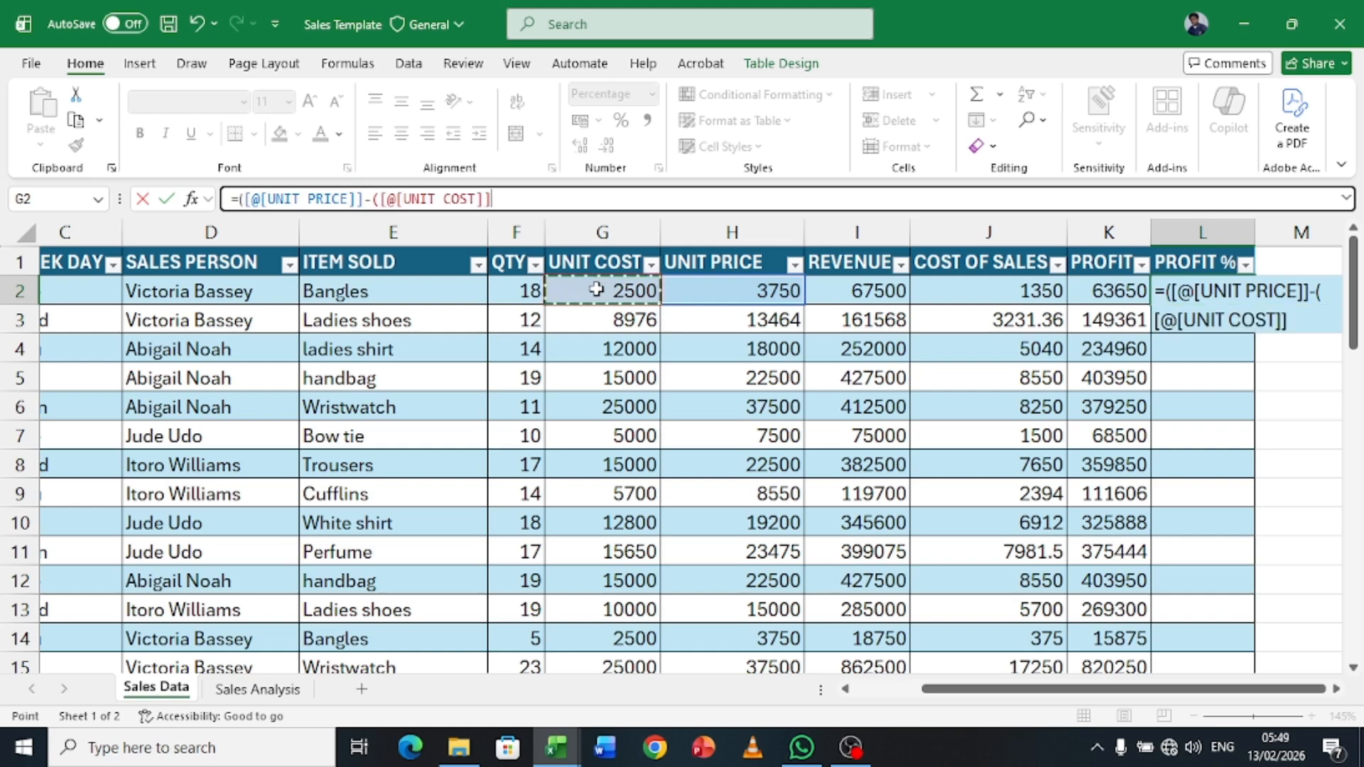
pyautogui.write('+')
pyautogui.click(989, 292)
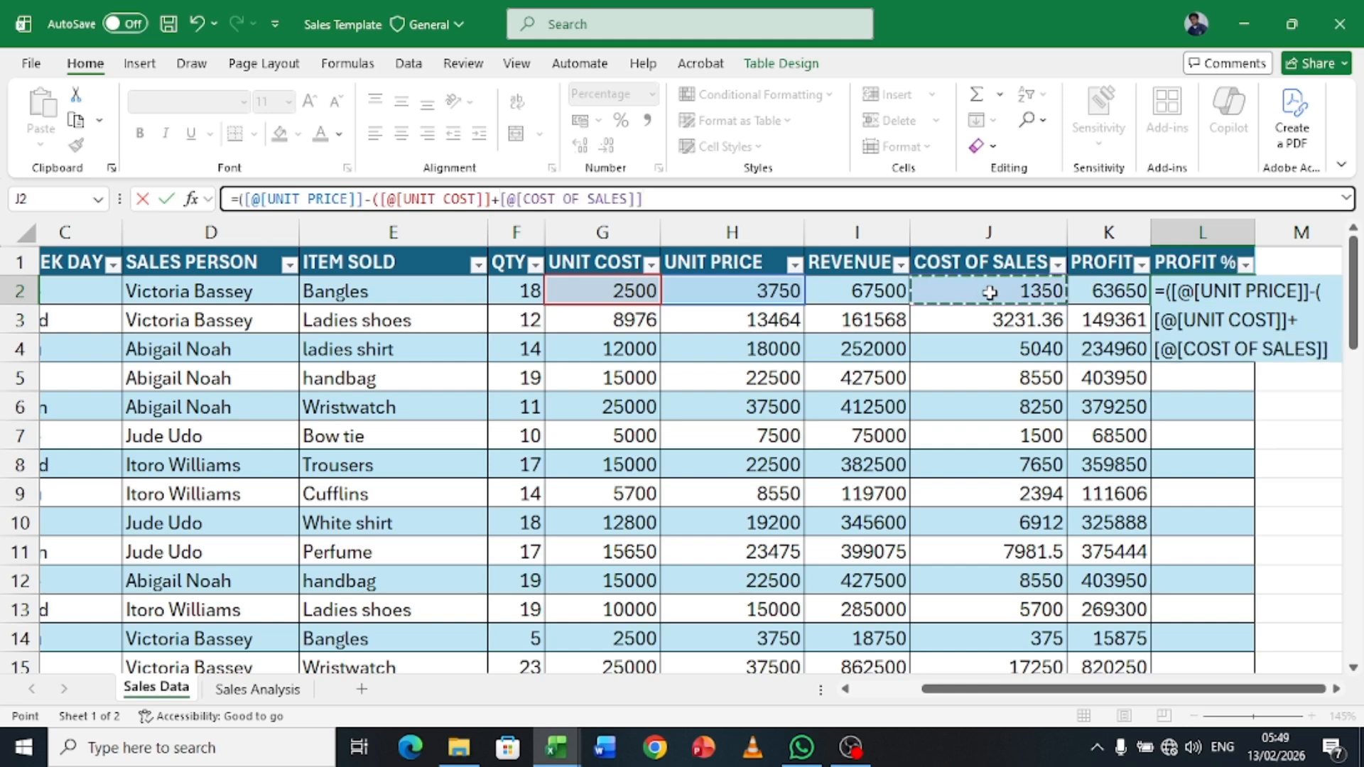
pyautogui.write(')')
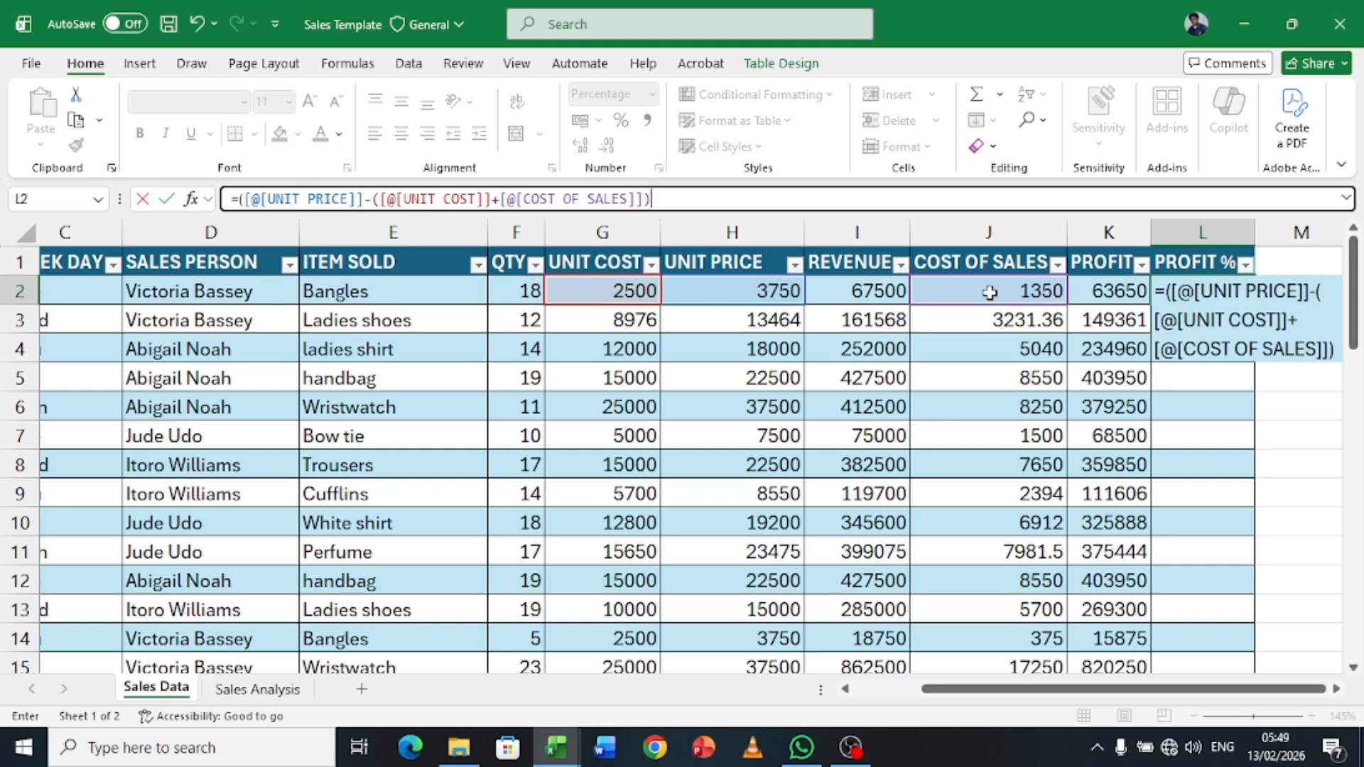
pyautogui.write(')/')
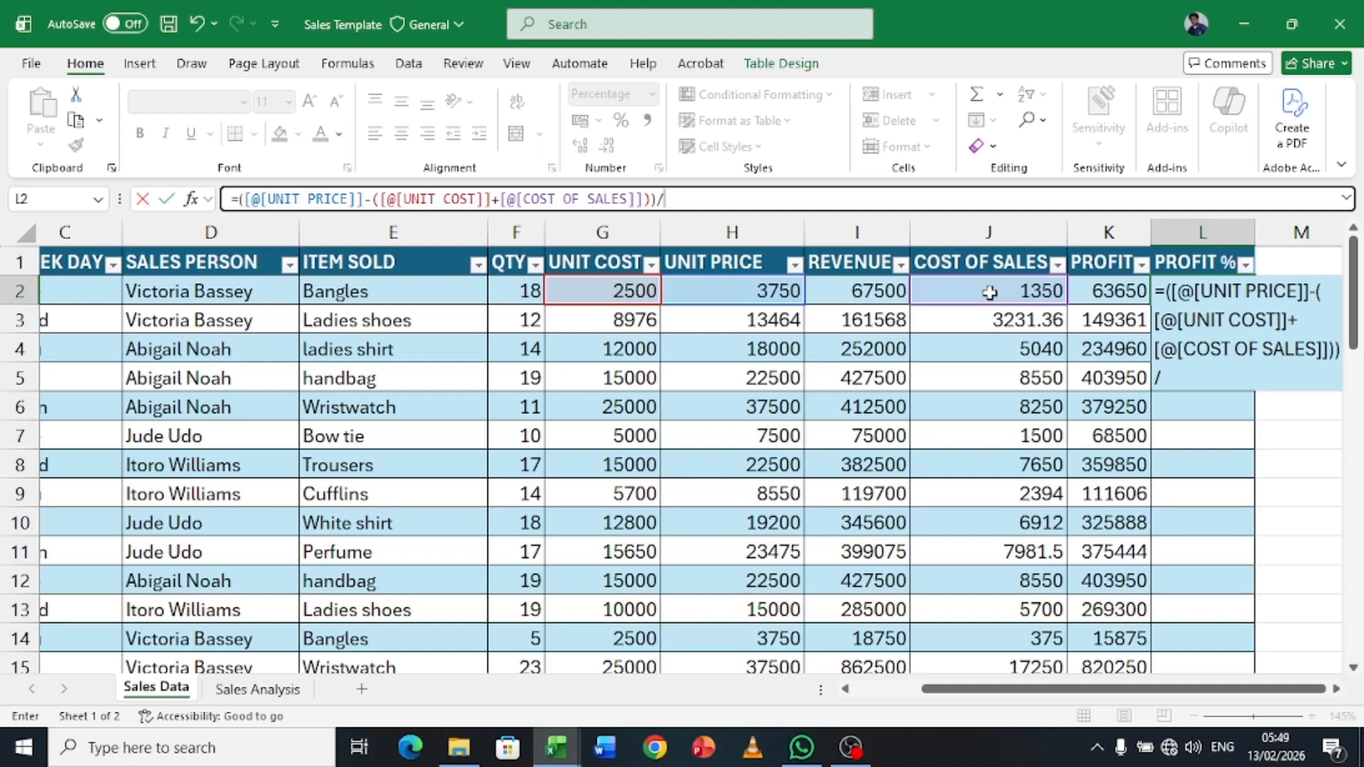
pyautogui.write('(')
pyautogui.click(622, 286)
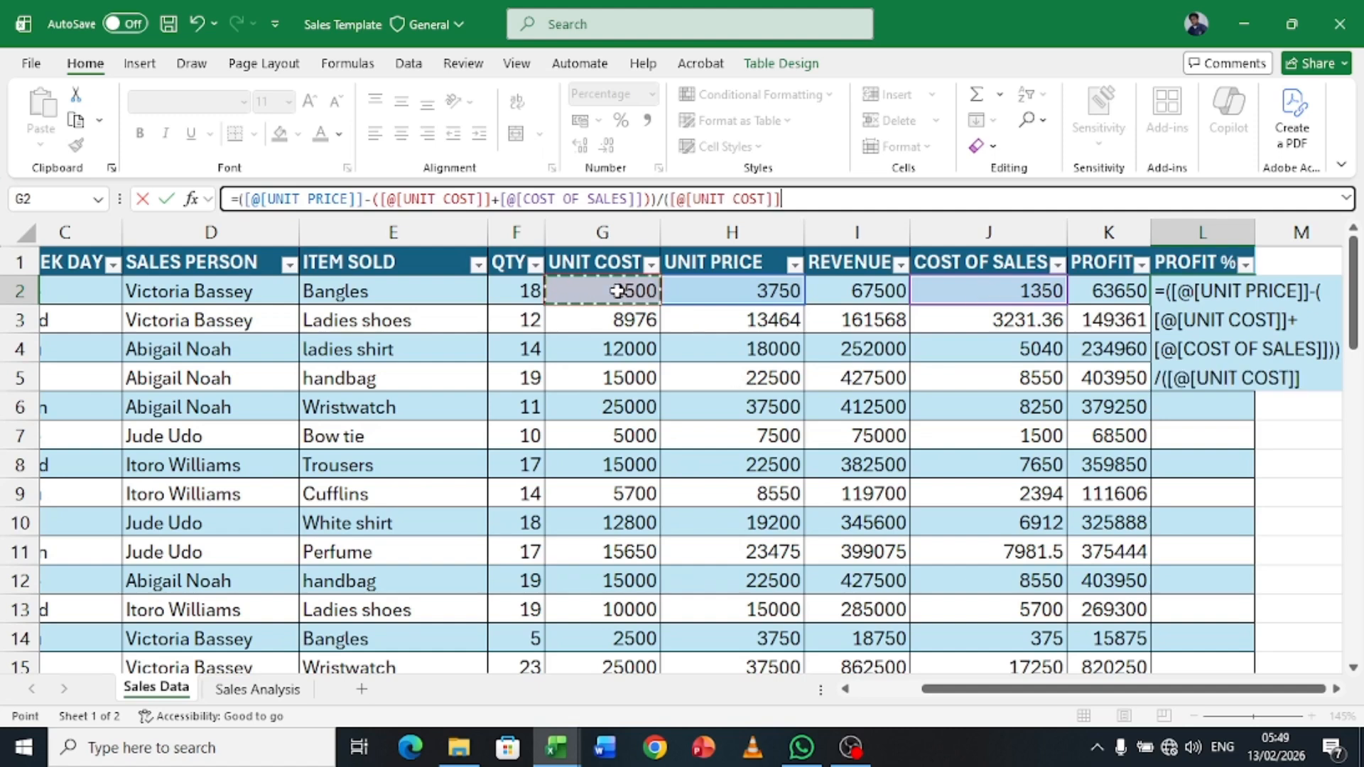
pyautogui.write('+')
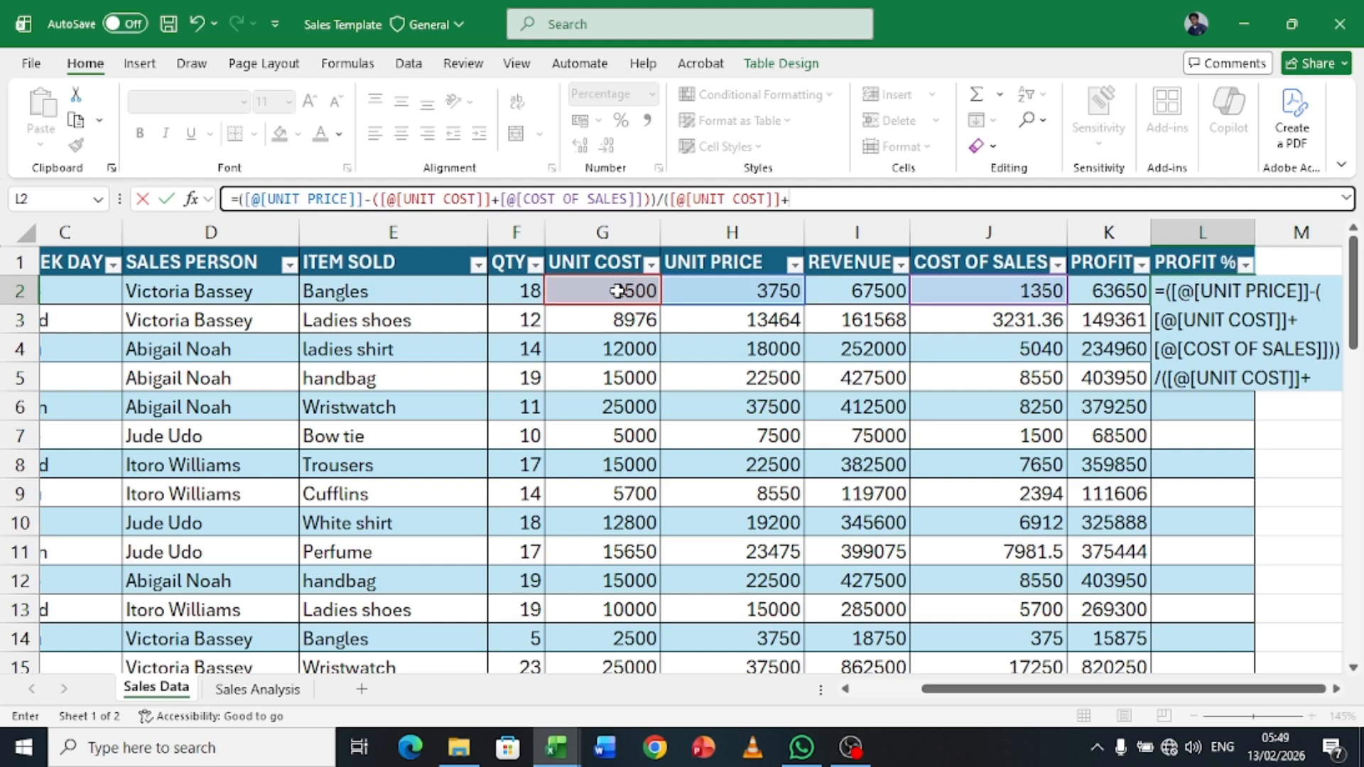
pyautogui.click(965, 293)
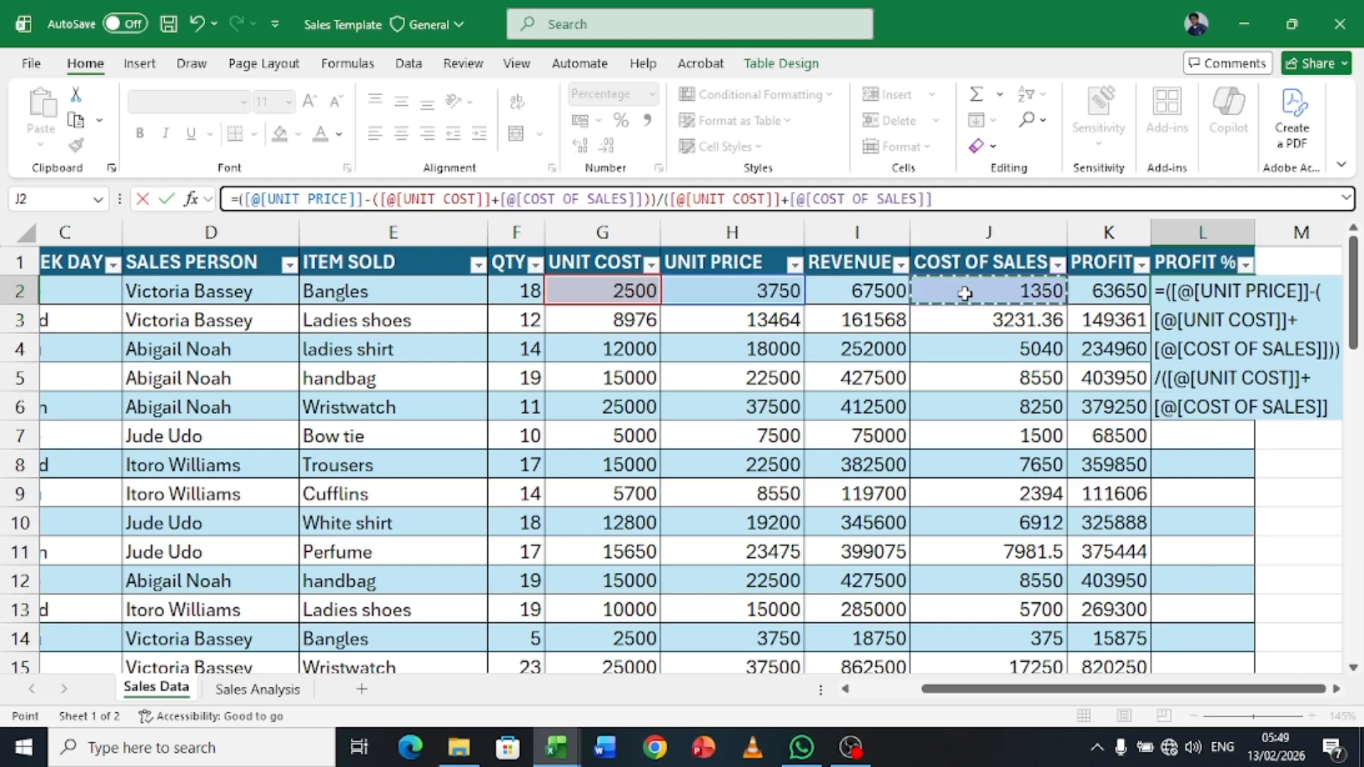
pyautogui.write(')')
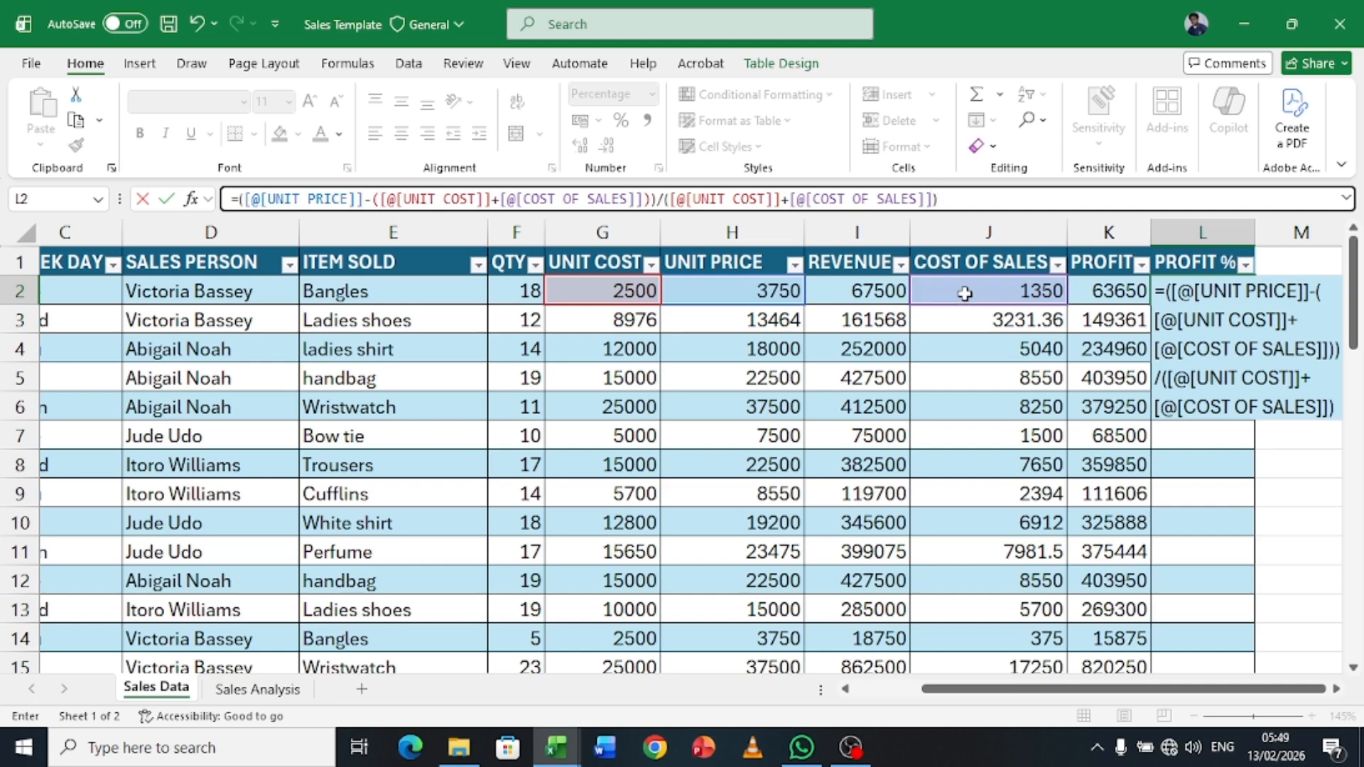
pyautogui.press('Return')
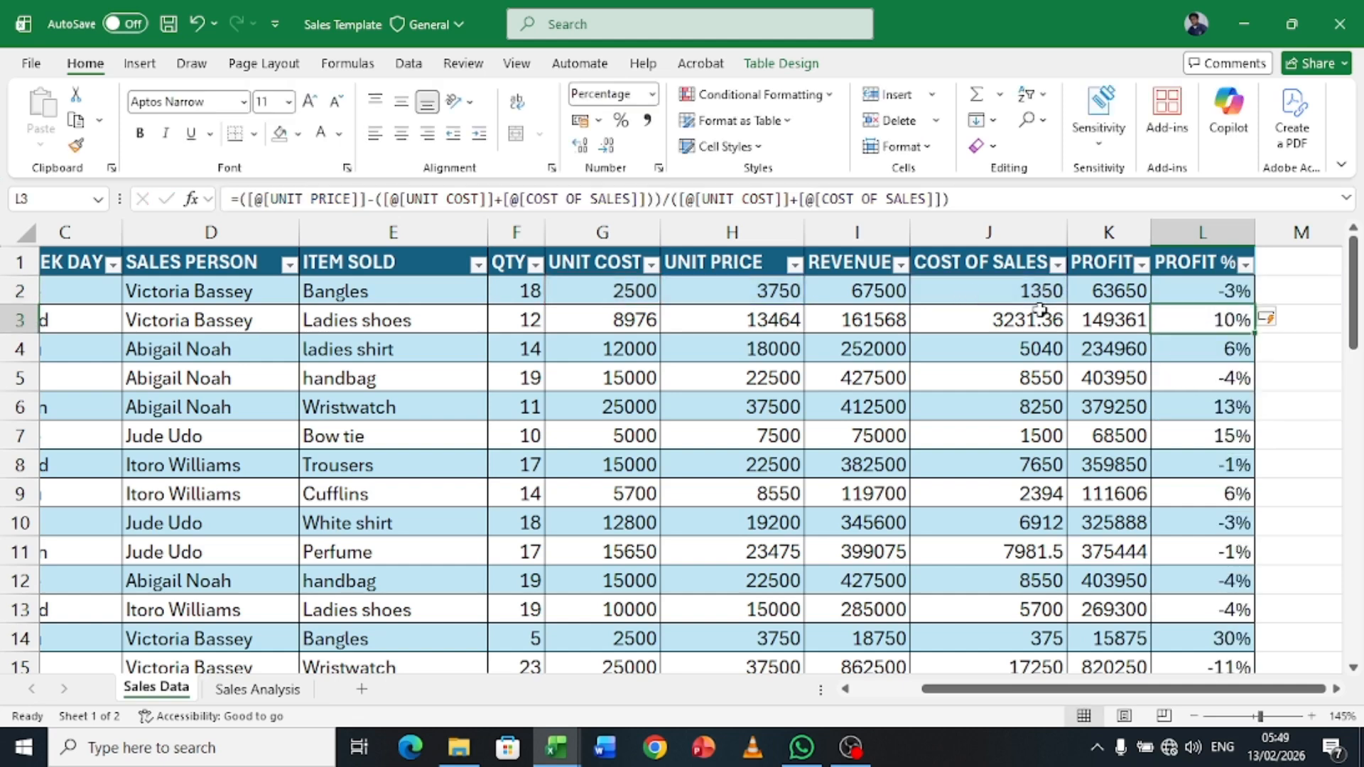
# Apply the comma number style to the PROFIT column from K2 down to the table's last row.
pyautogui.scroll(-2, 1229, 349)
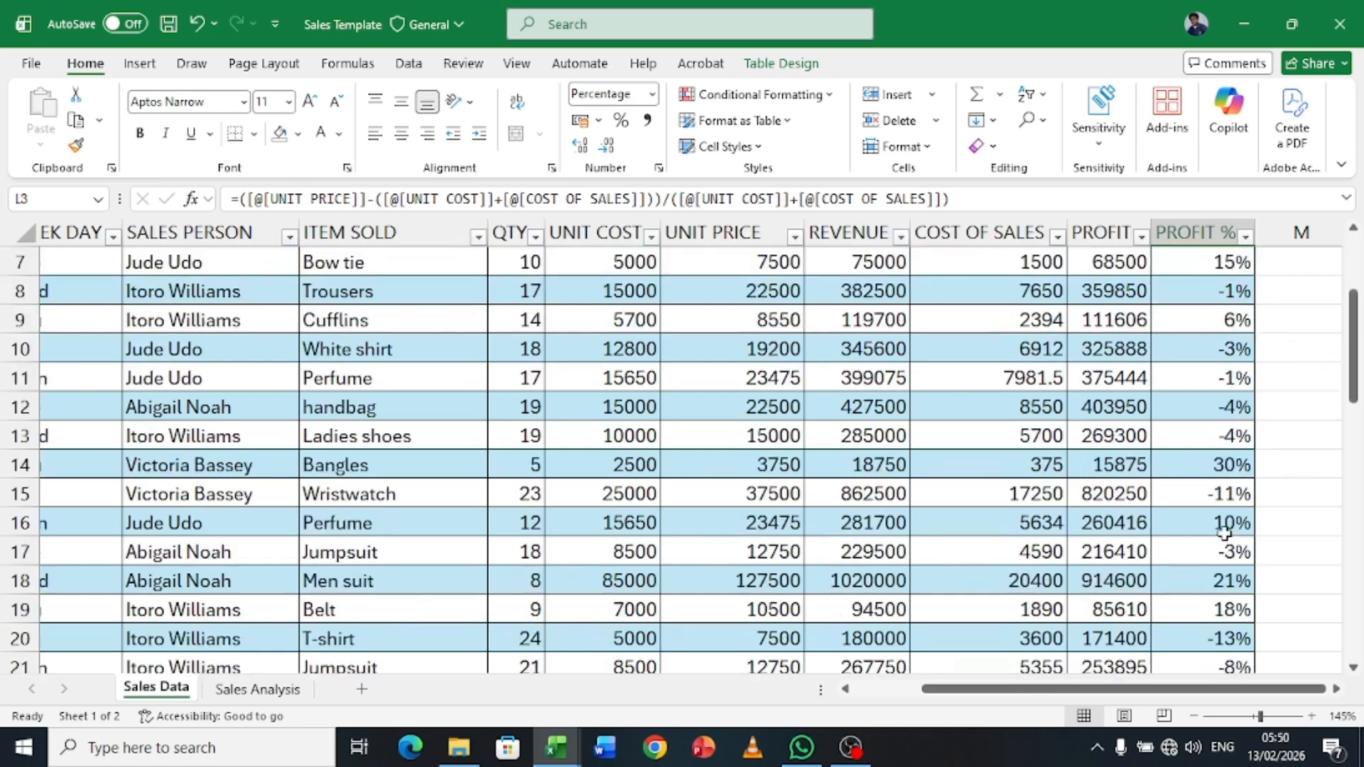
pyautogui.scroll(2, 1226, 529)
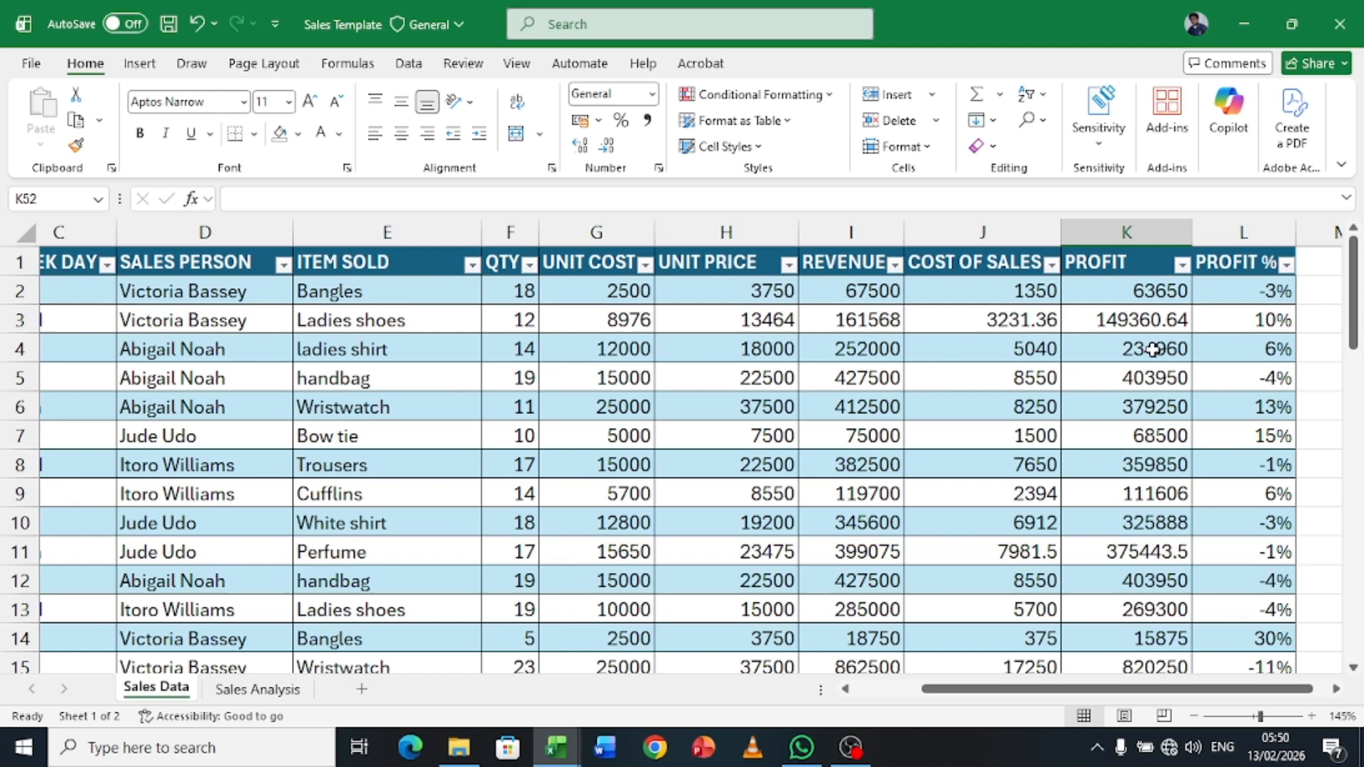
pyautogui.click(1153, 291)
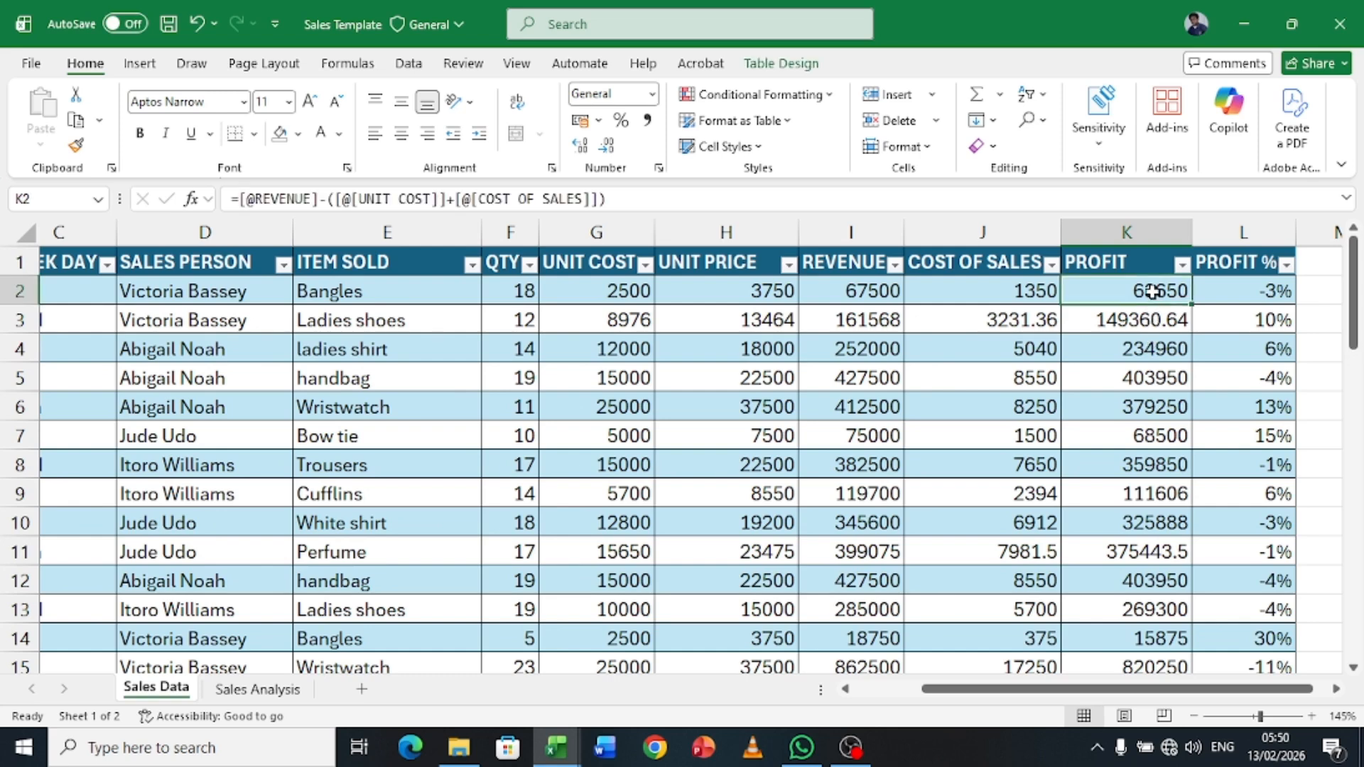
pyautogui.hotkey('ctrl', 'shift', 'Down')
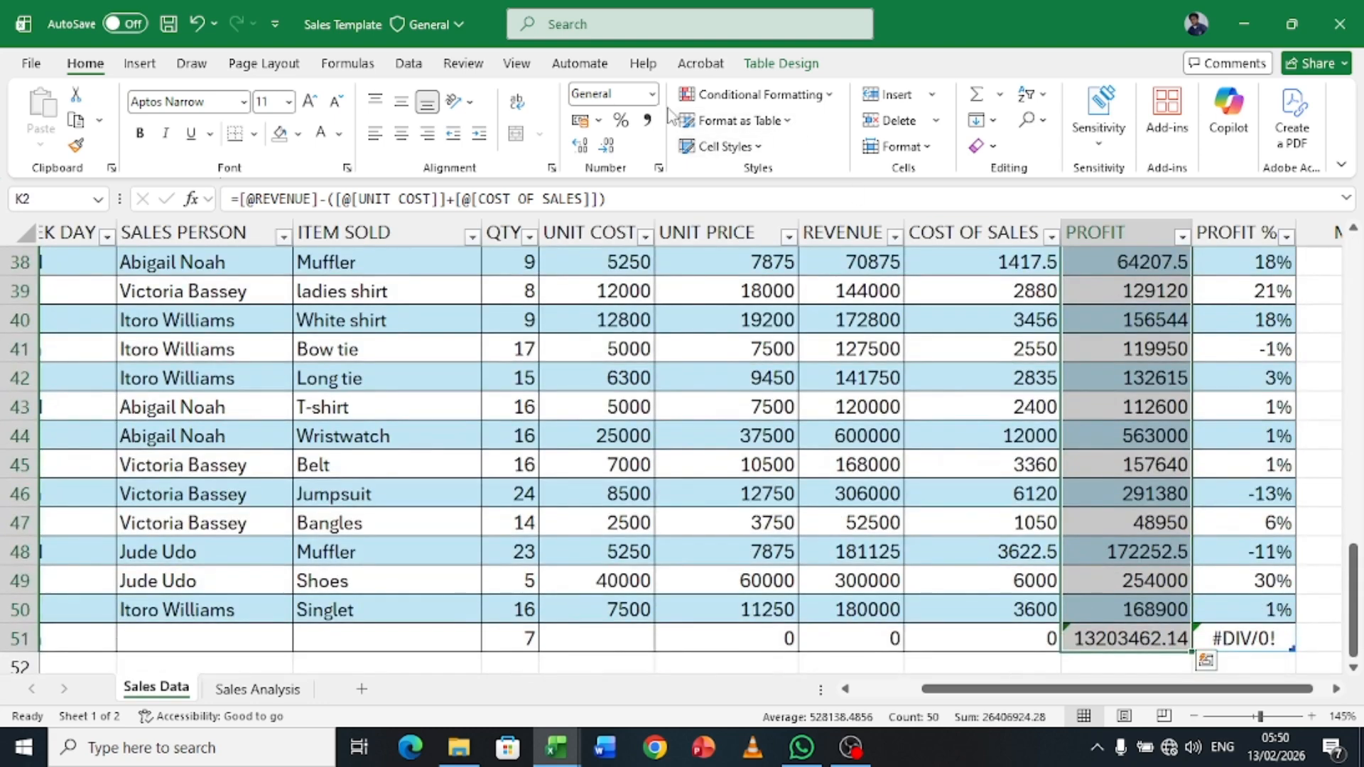
pyautogui.click(648, 121)
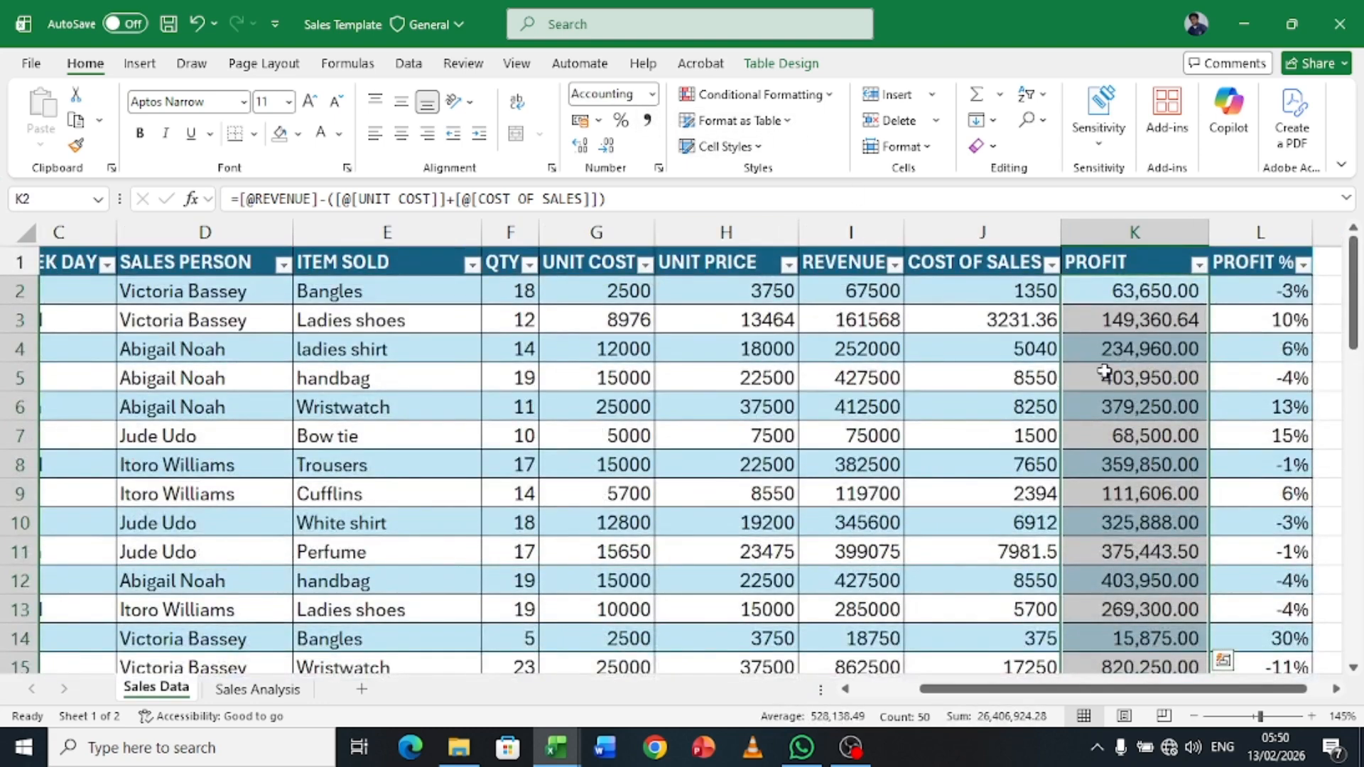